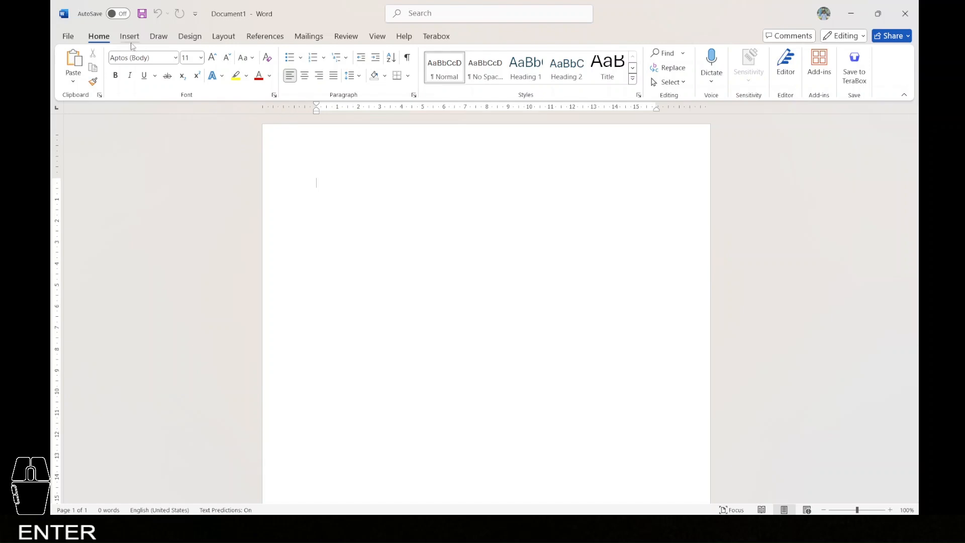
- Insert the built-in Filigree cover page into the blank document
left_click(130, 37)
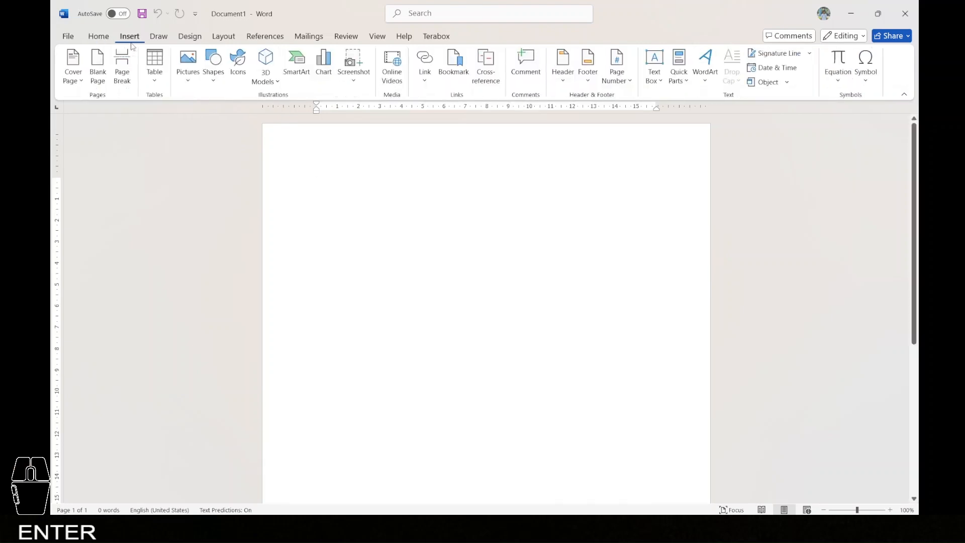
left_click(79, 81)
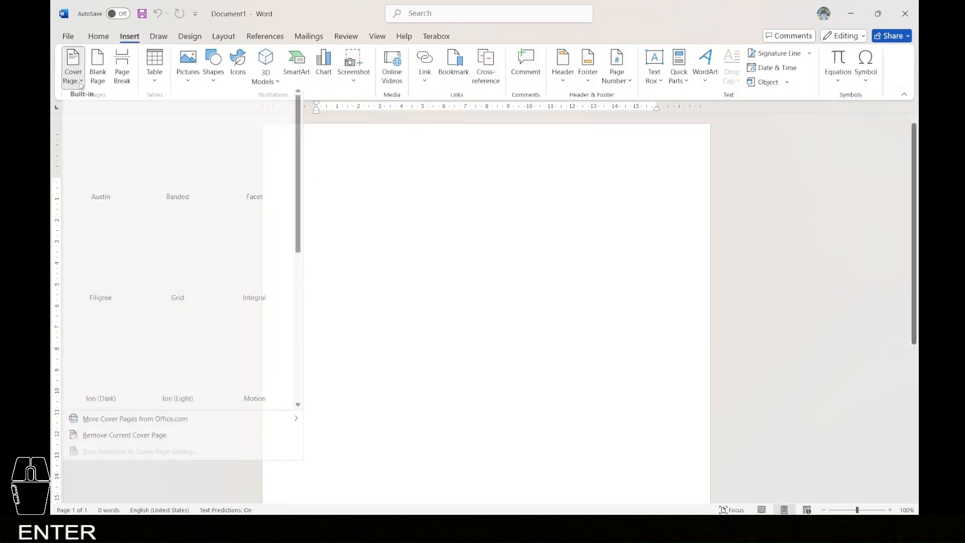
left_click(116, 235)
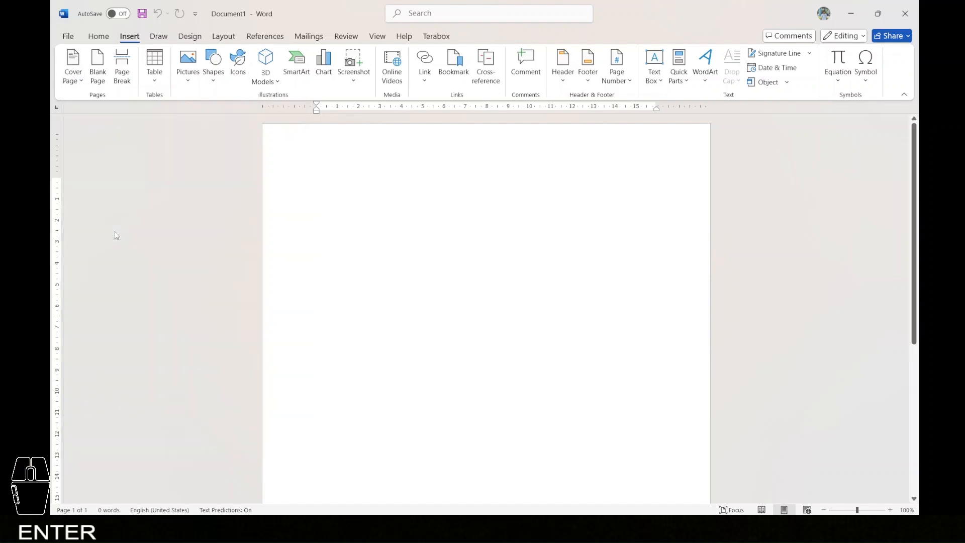
- Replace the document title placeholder on the cover page with "BIODIVERSITY REPORT"
left_click(483, 328)
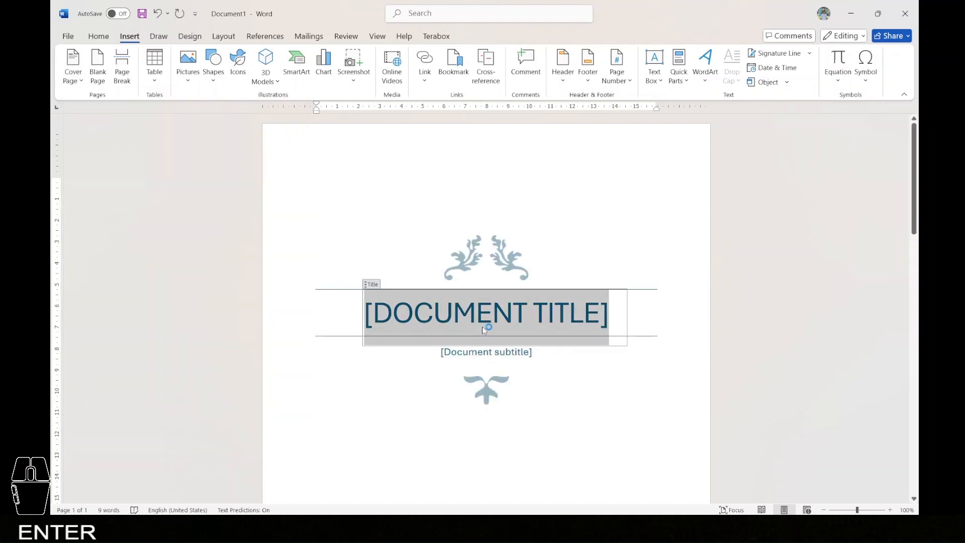
type("BI")
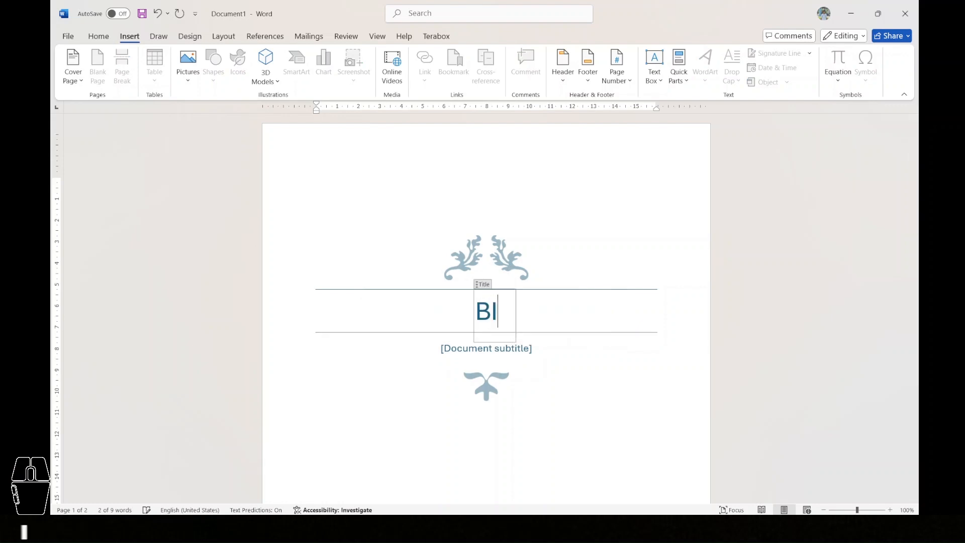
type("ODIVERSI")
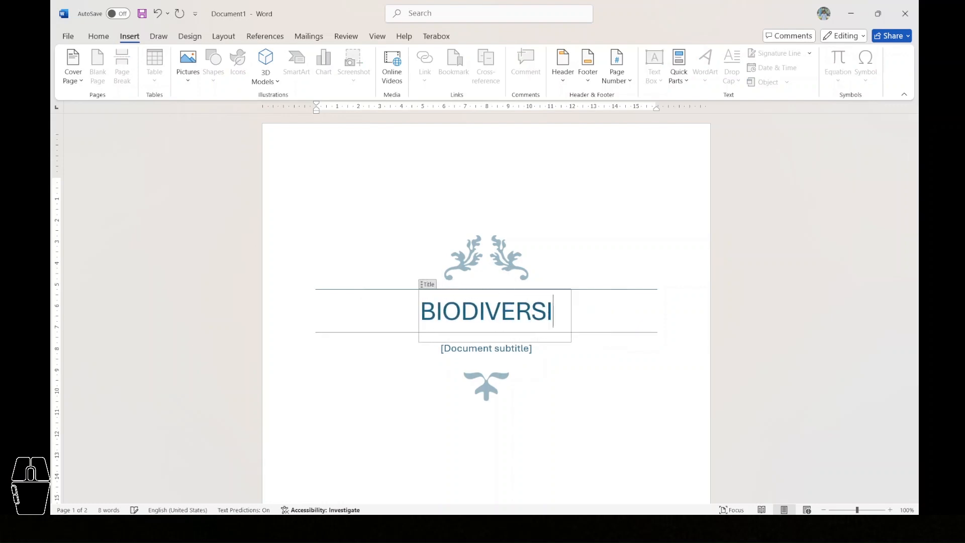
type("TY REPORT")
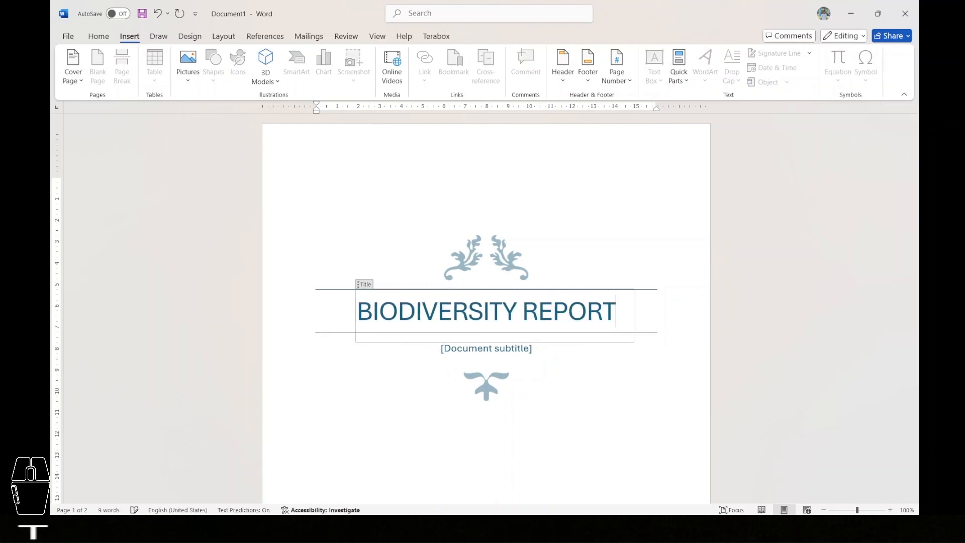
- Remove the document subtitle placeholder from below the title on the cover page
left_click(502, 354)
key("BackSpace")
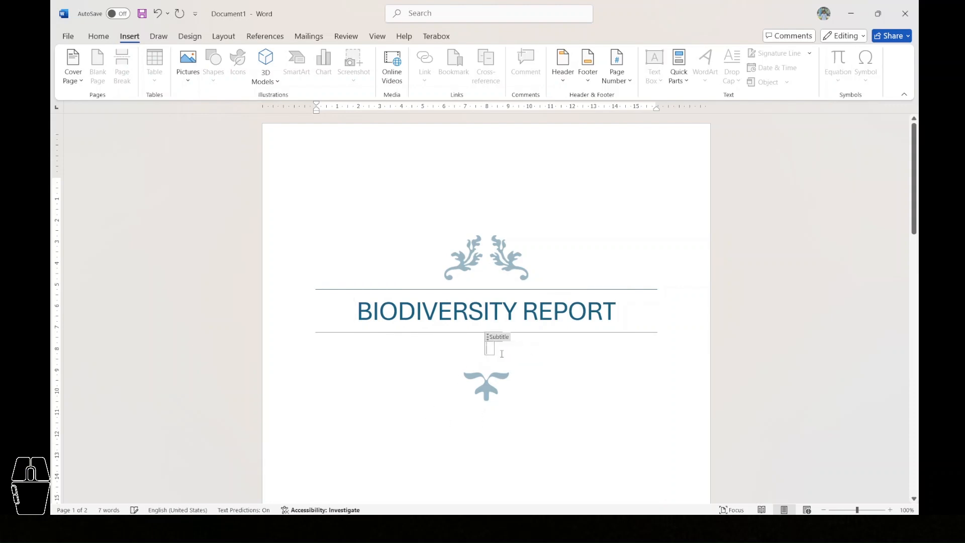
left_click(576, 370)
left_click(515, 353)
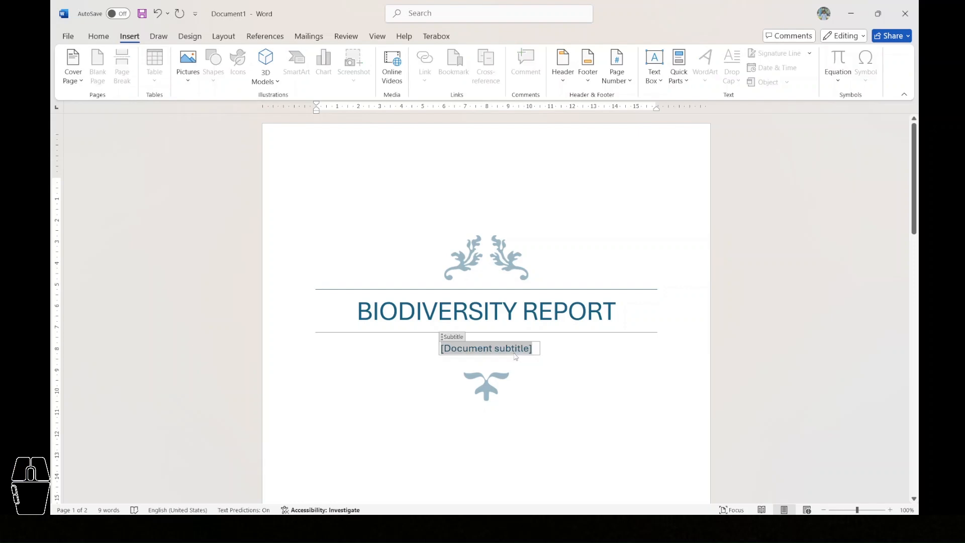
key("BackSpace")
key("BackSpace")
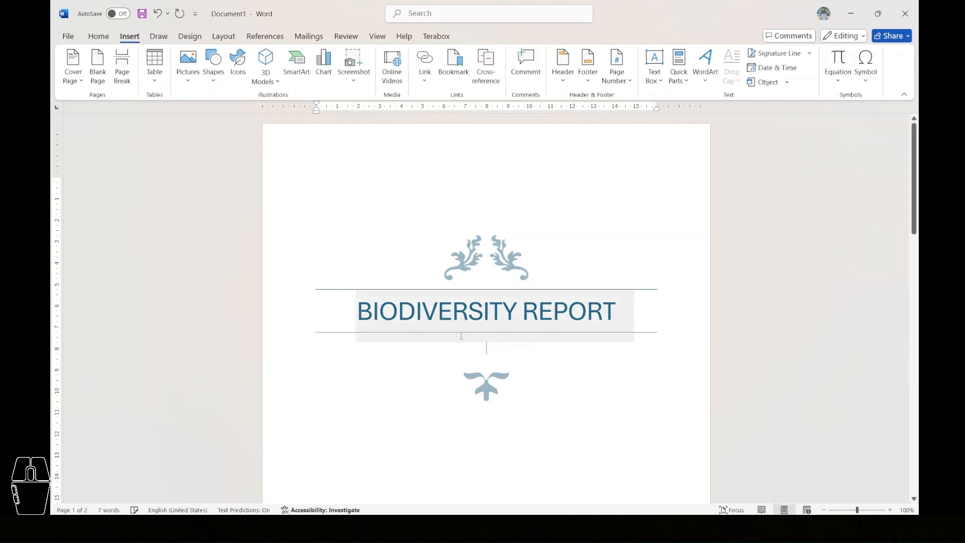
- Enter the heading "TABLE OF CONTENTS" on page 2 and start a new line below it
scroll(624, 421, "down", 5)
scroll(624, 420, "down", 3, "ctrl")
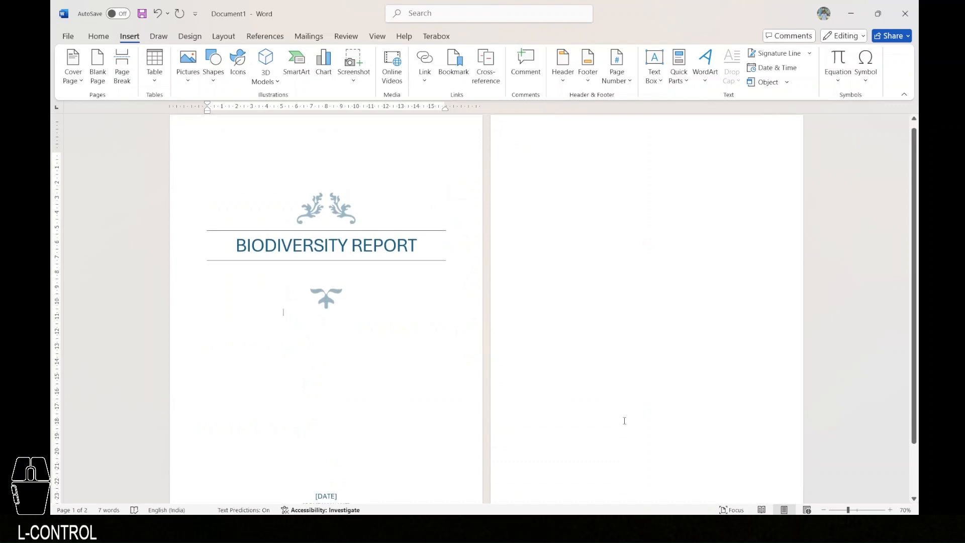
left_click(624, 420)
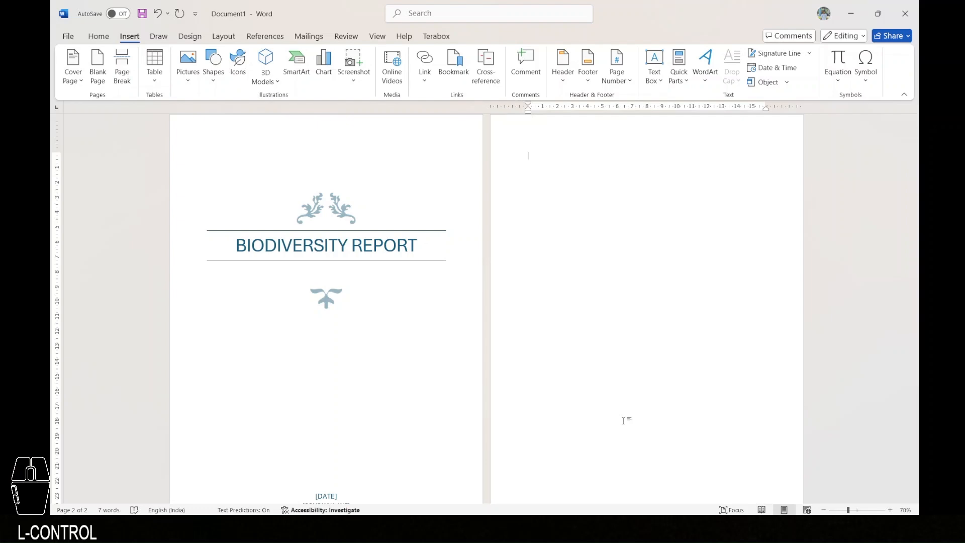
type("TABLE OF C")
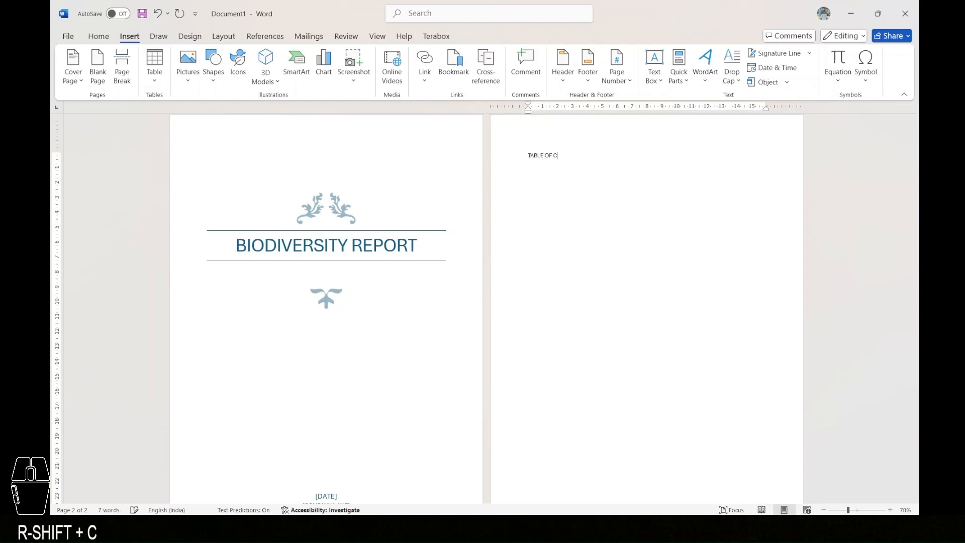
type("ONTENTS")
key("Return")
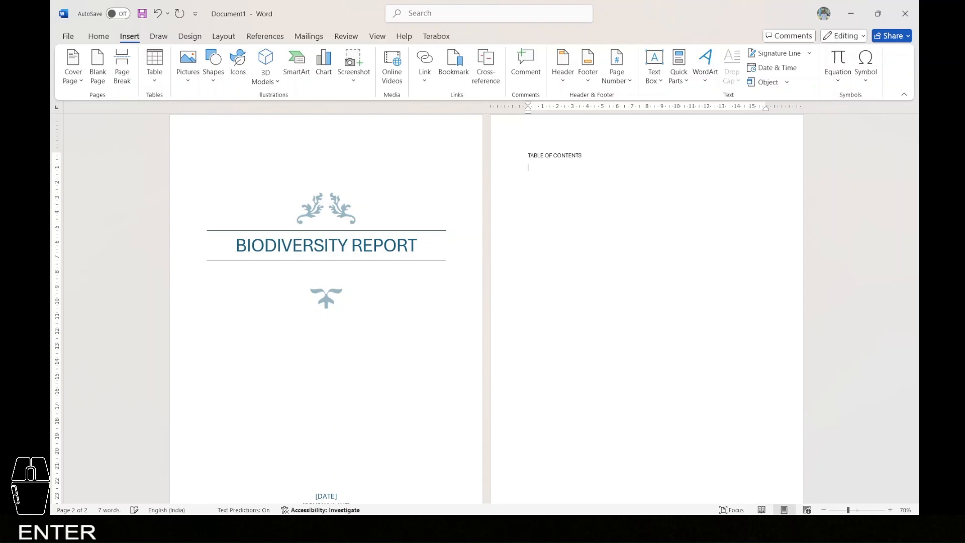
- Insert a table of three columns and four rows below the heading, with the column headers "Sr no", "Name" and "Page no"
left_click(155, 75)
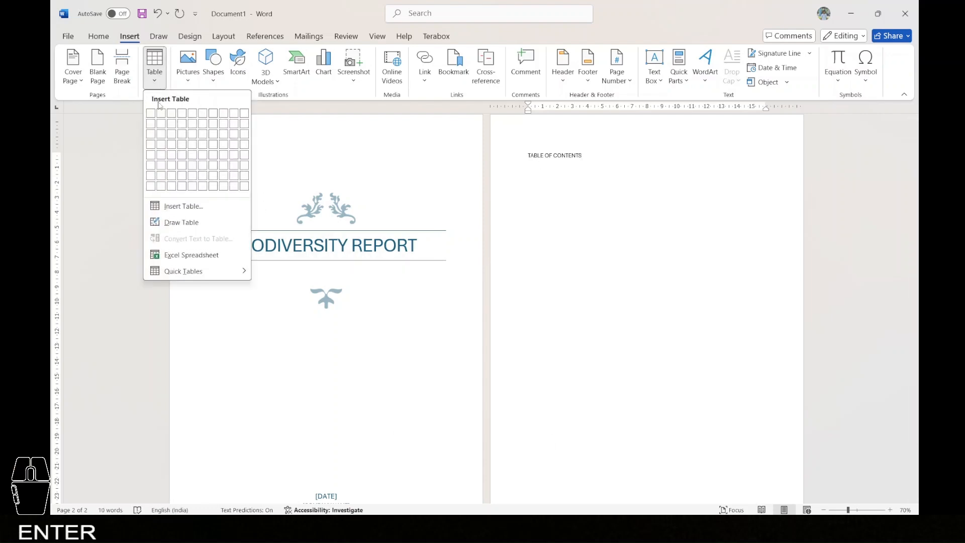
left_click(173, 145)
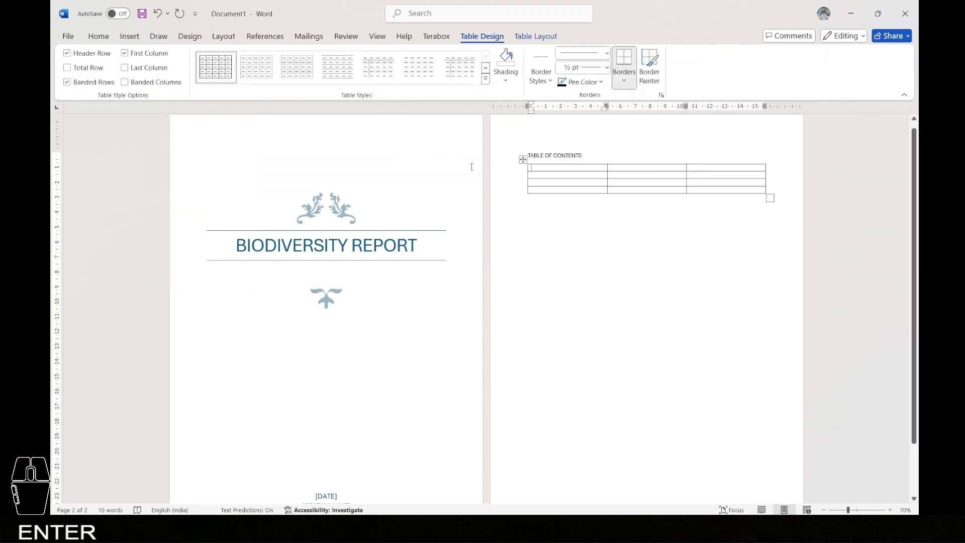
type("Sr no")
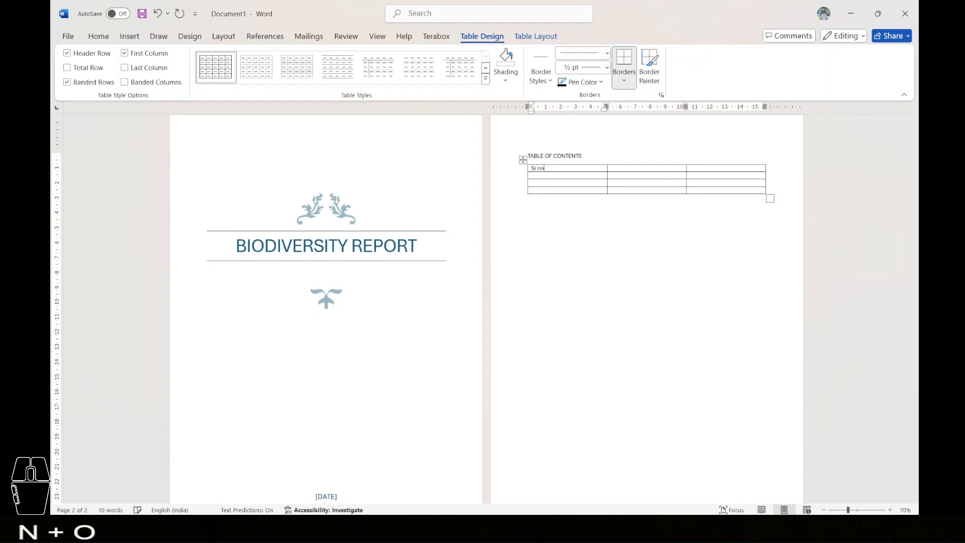
key("Tab")
type("Name")
key("Tab")
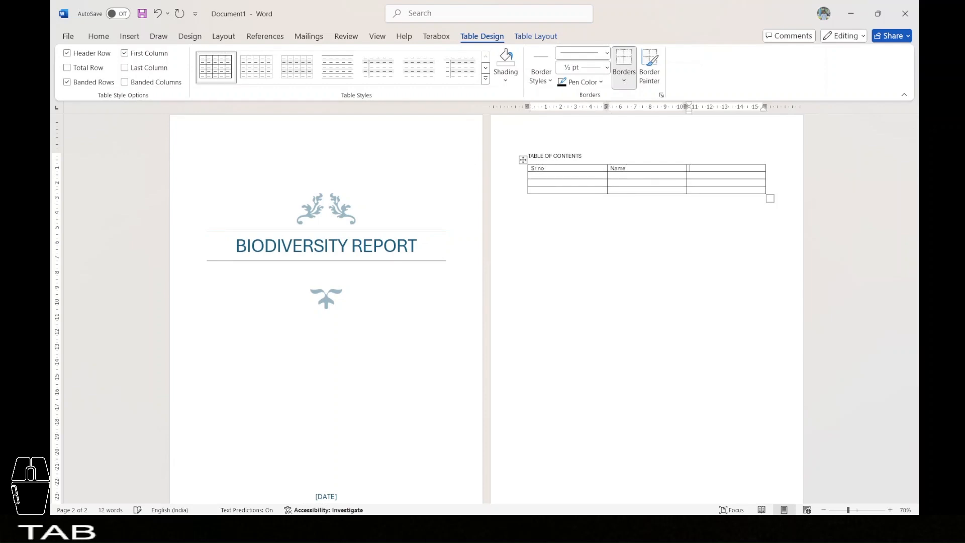
type("Page ")
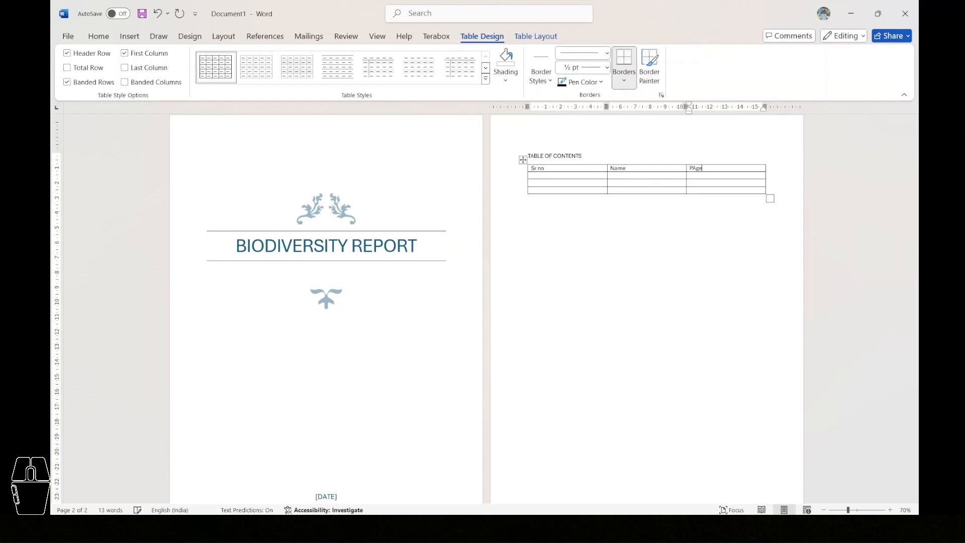
type("no")
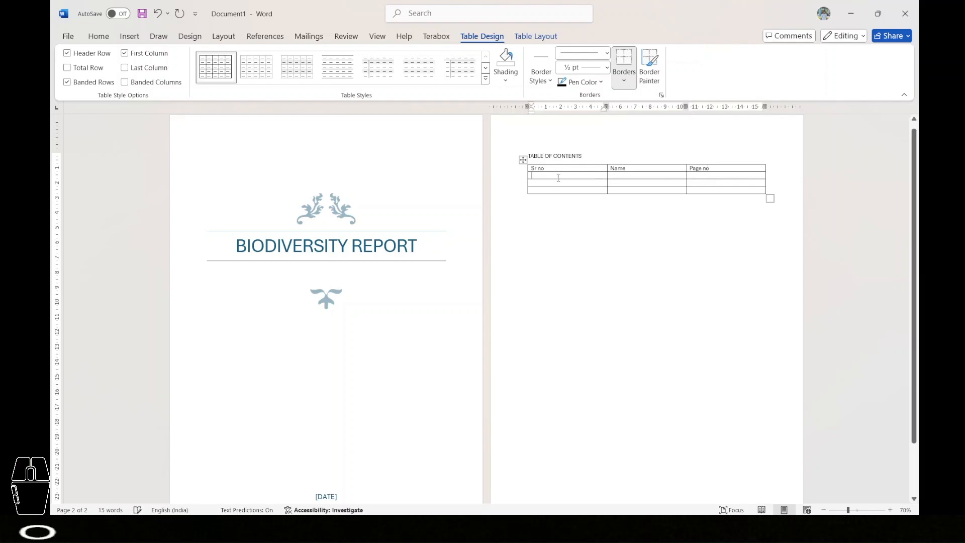
- Number the three rows below the table header 1, 2 and 3 in the Sr no column
type("1")
key("Up")
key("Down")
key("BackSpace")
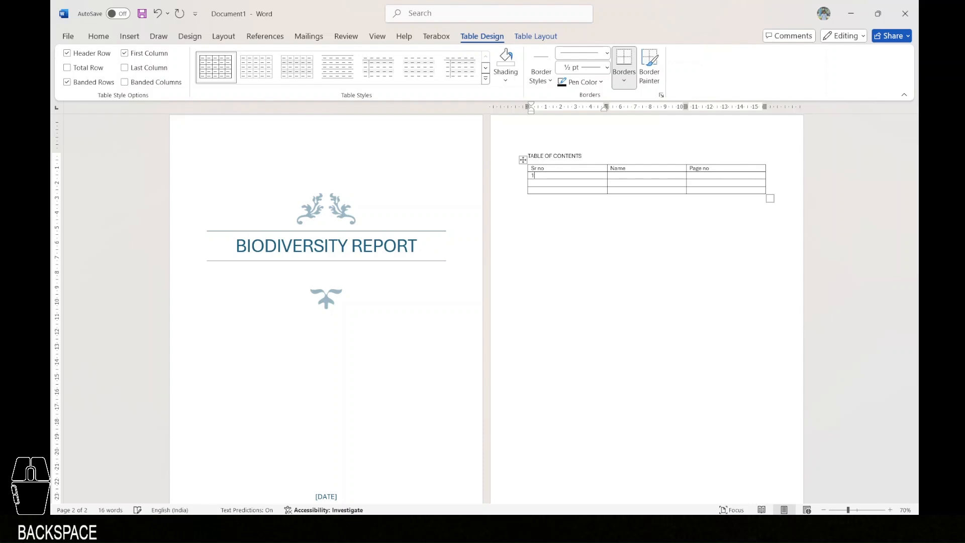
key("Down")
type("3")
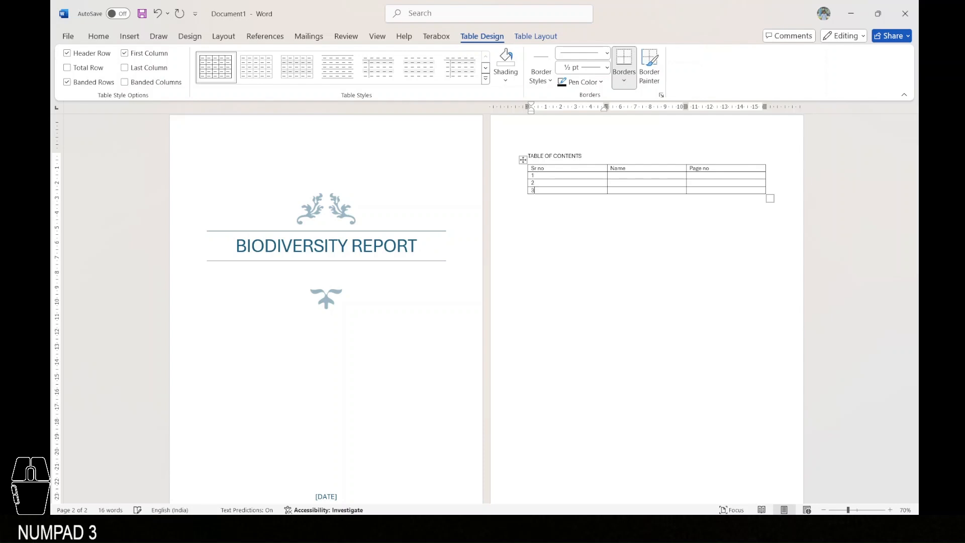
- Fill in row 1 of the table with the name "Number of species" and page number 2
left_click(630, 175)
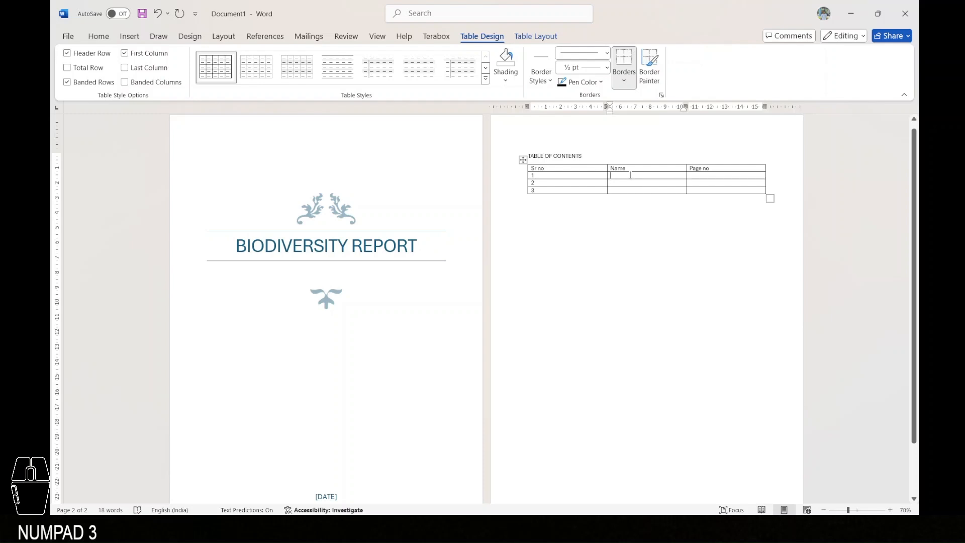
right_click(630, 174)
key("Escape")
type("N")
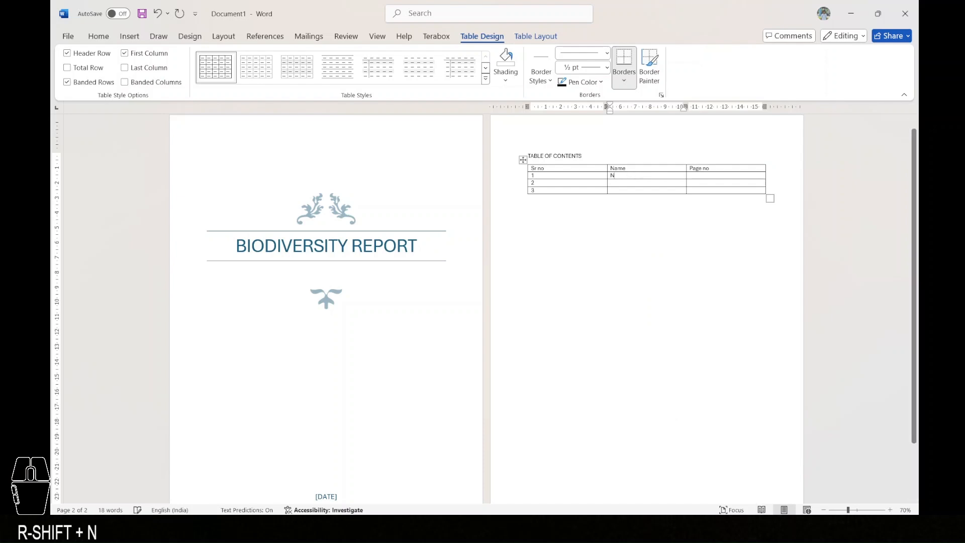
type("umber of species")
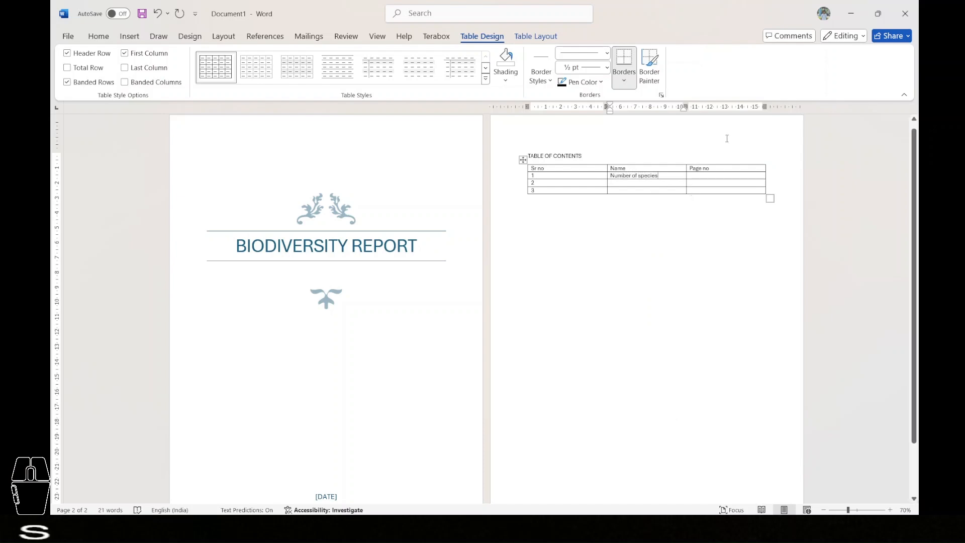
type("2")
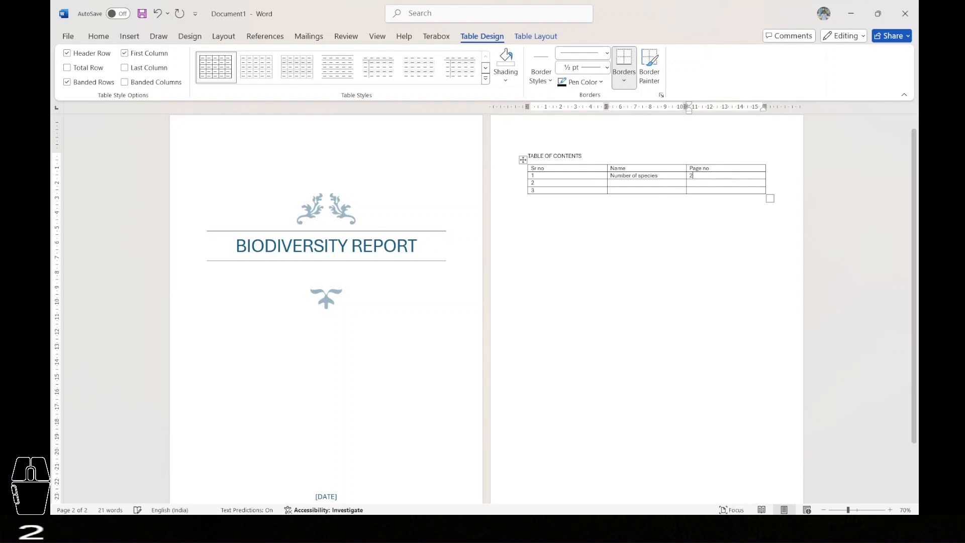
- Add blank lines below the contents table until the text cursor moves onto the start of page 3
left_click(658, 231)
key("Return")
key("Return")
key("Return")
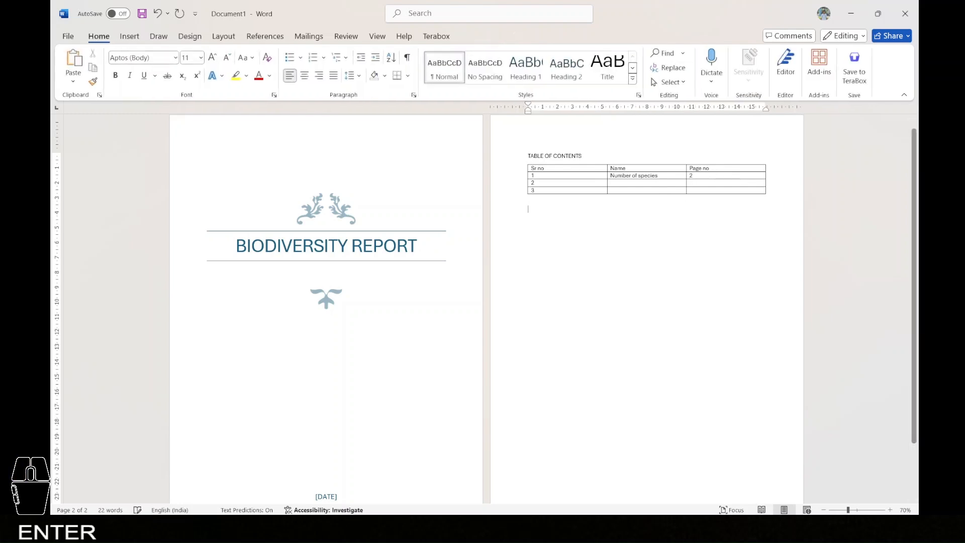
key("Return")
key("Return")
key("Return")
key("Return")
key("Return")
key("Return")
key("Return")
key("Return")
key("Return")
key("Return")
key("Return")
key("Return")
key("Return")
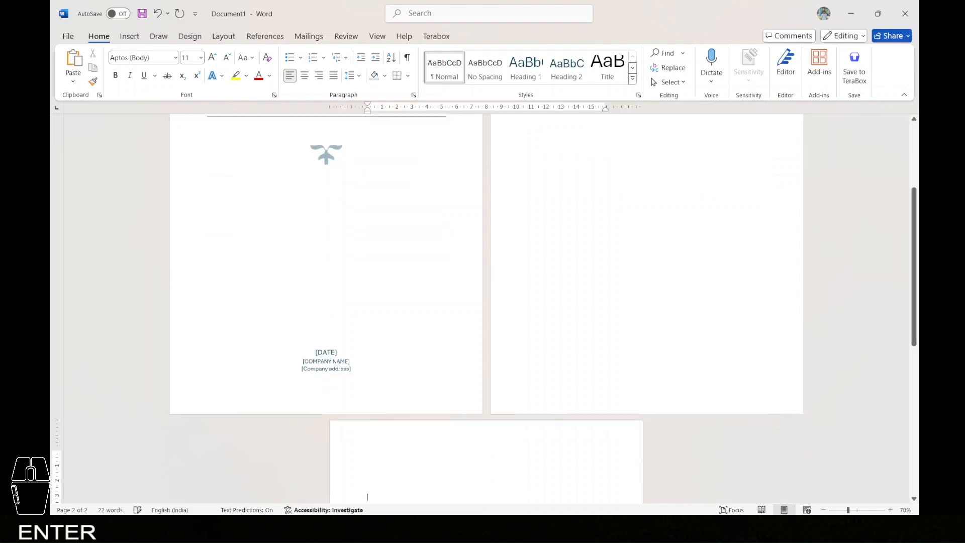
key("BackSpace")
key("BackSpace")
key("BackSpace")
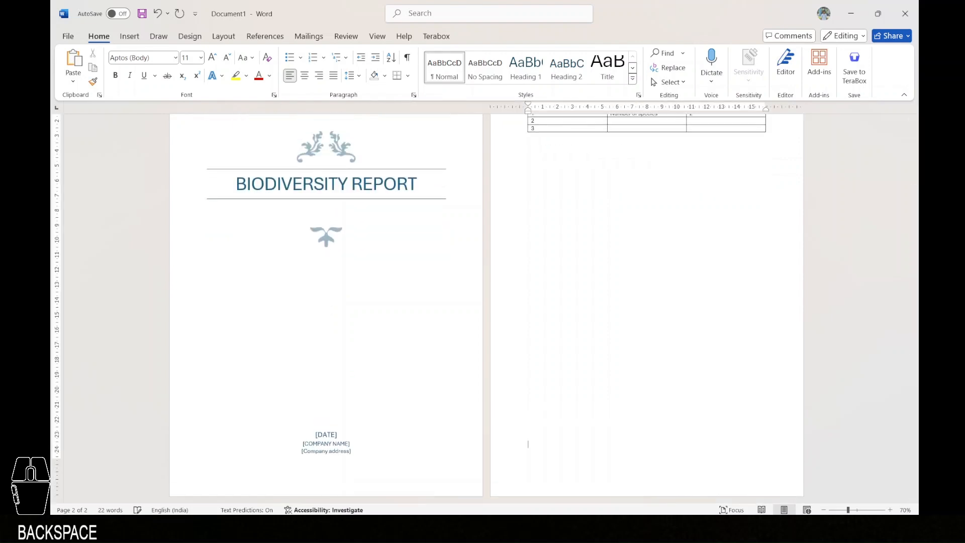
key("Return")
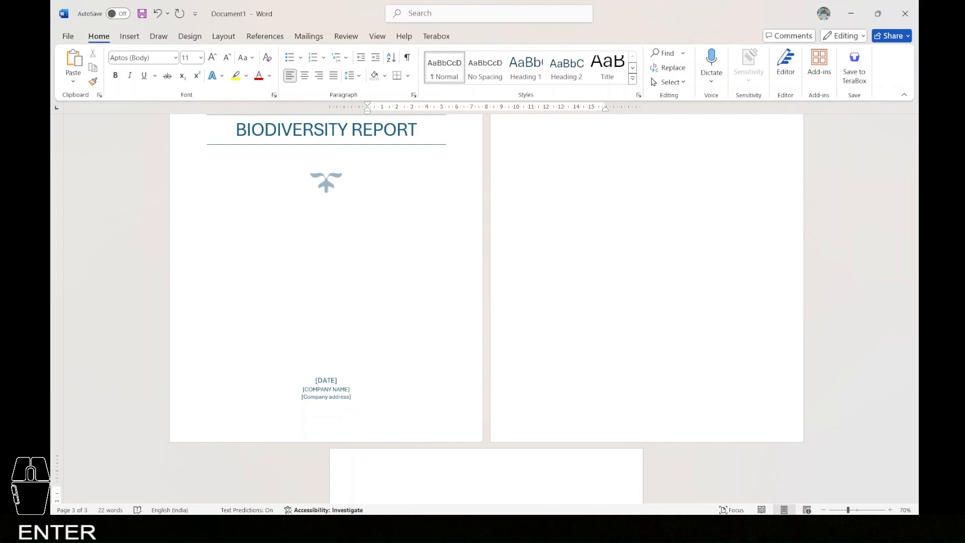
- Enter the line "Importance of biodiversity" at the start of page 3
type("Import")
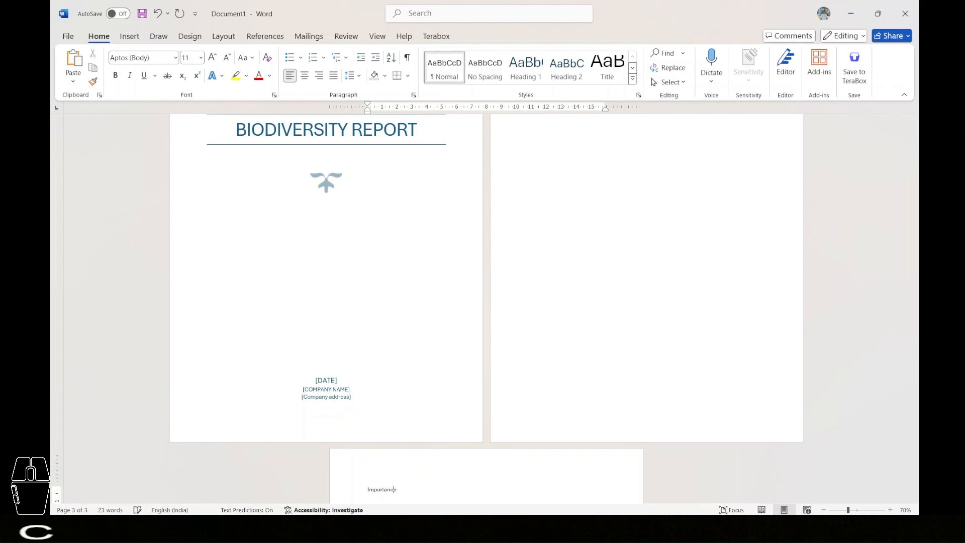
type("ance")
scroll(612, 259, "down", 8)
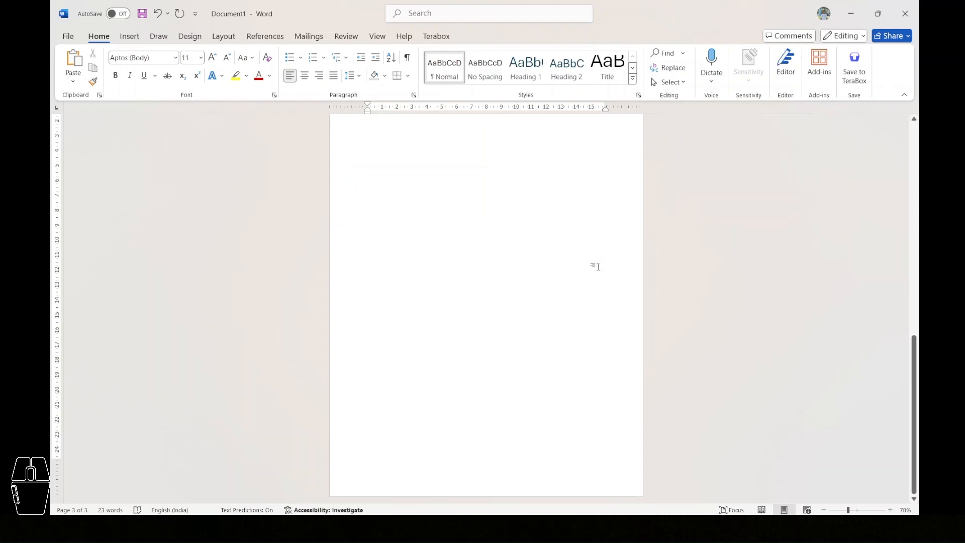
scroll(599, 266, "up", 4)
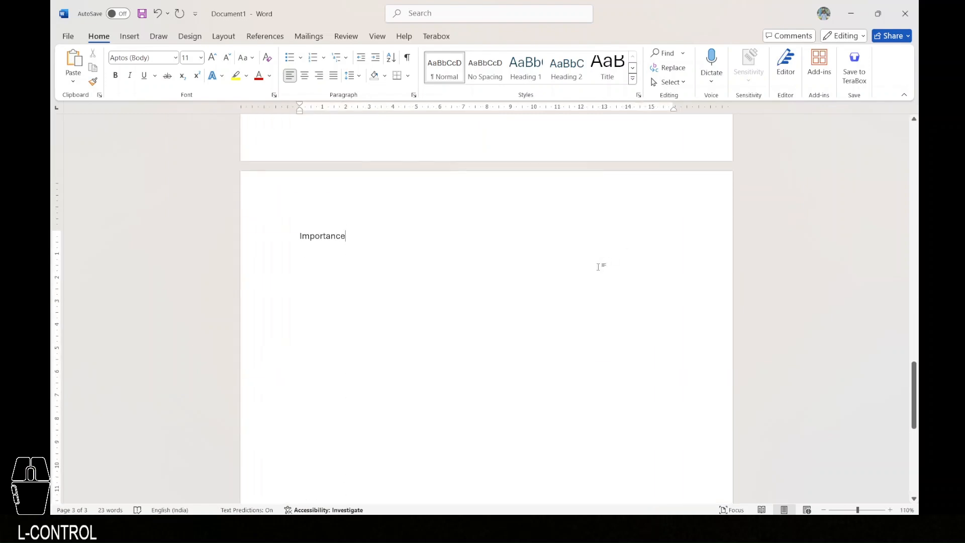
type("of biodiversity")
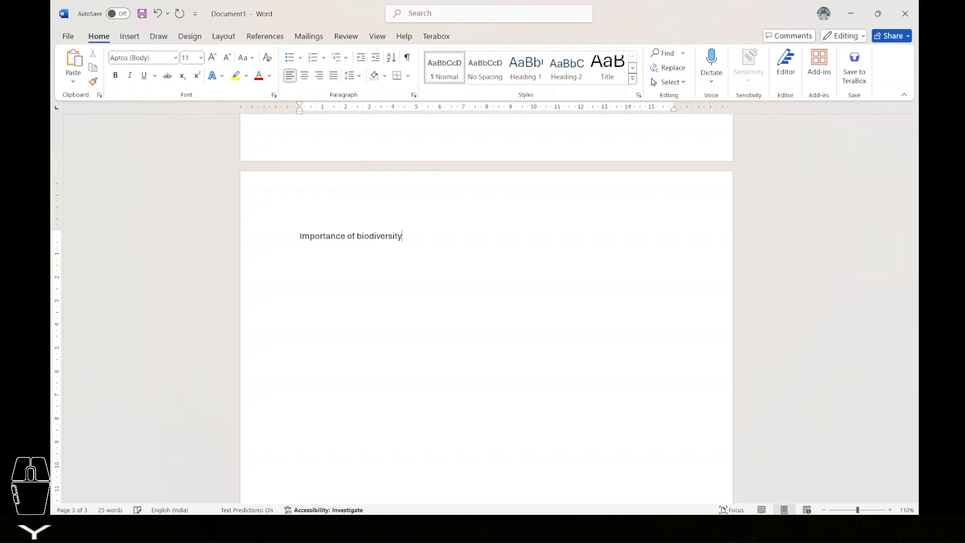
- Switch to Chrome with the CodScripto profile and open the Wikipedia home page through a Google search for "wikipedia"
key("super")
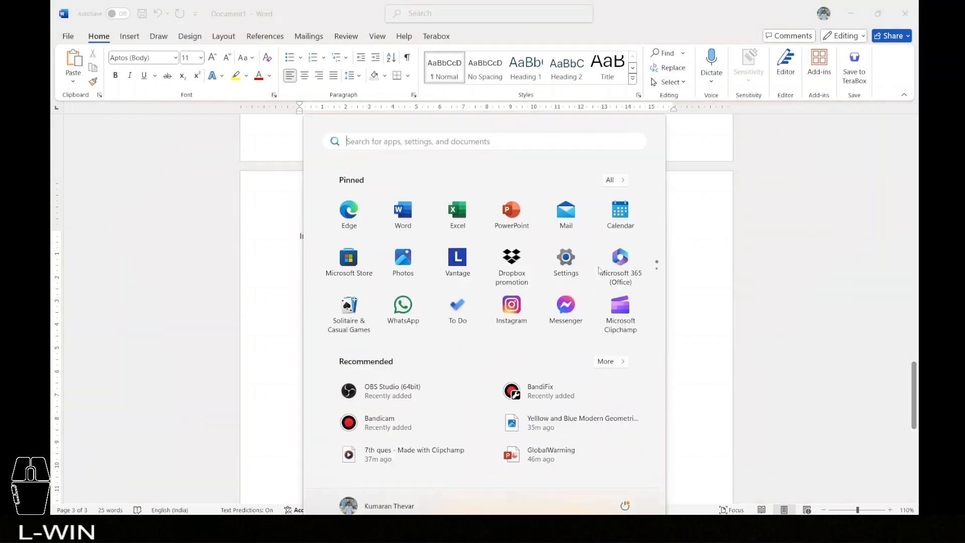
type("chrome")
key("Return")
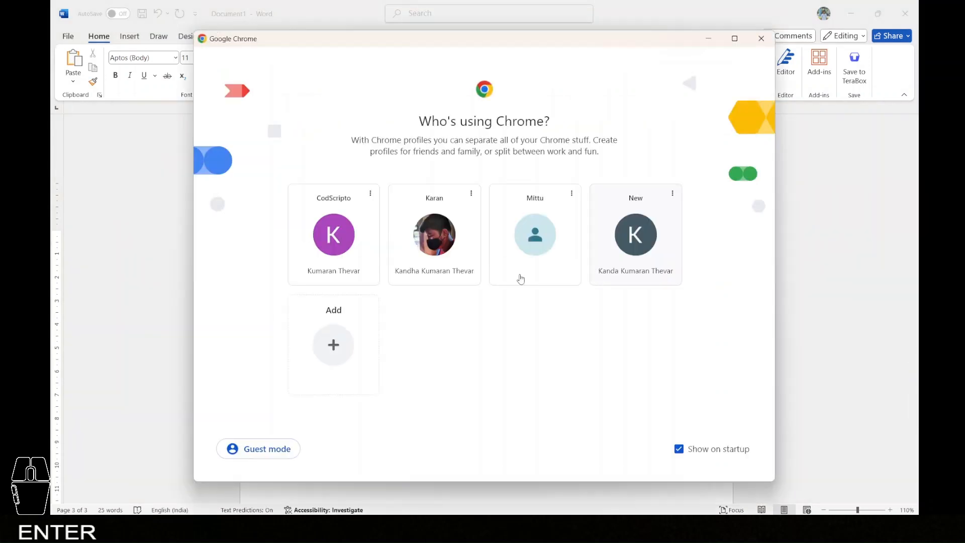
left_click(334, 237)
type("w")
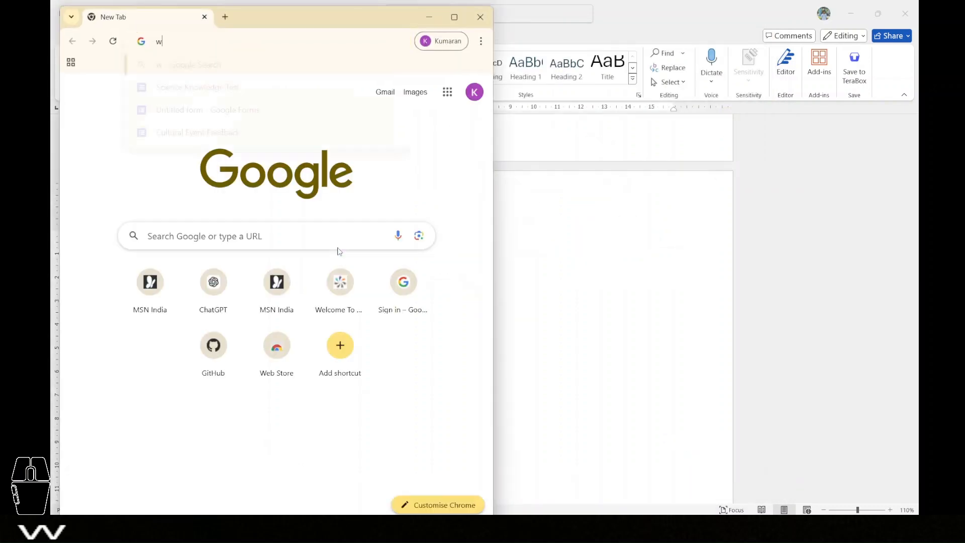
type("ikipedia")
key("Return")
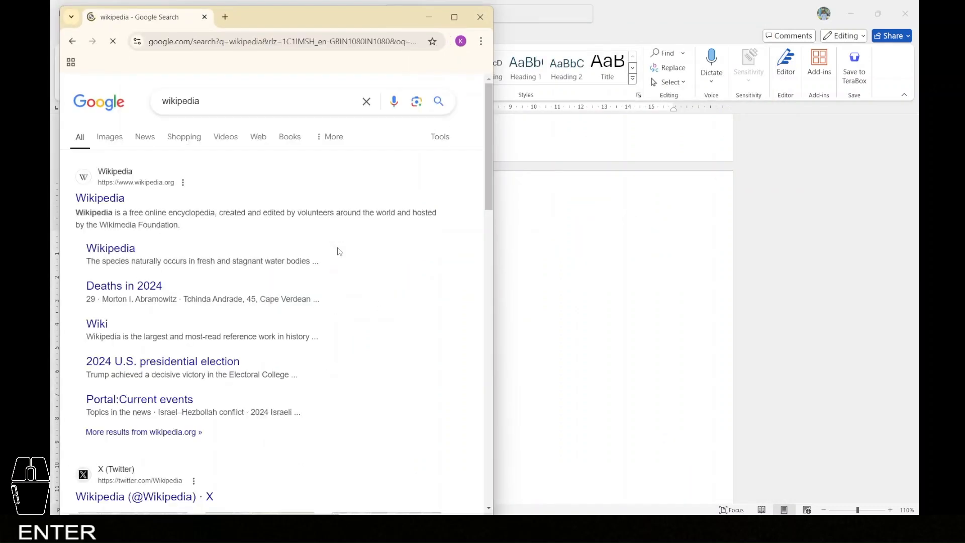
left_click(144, 203)
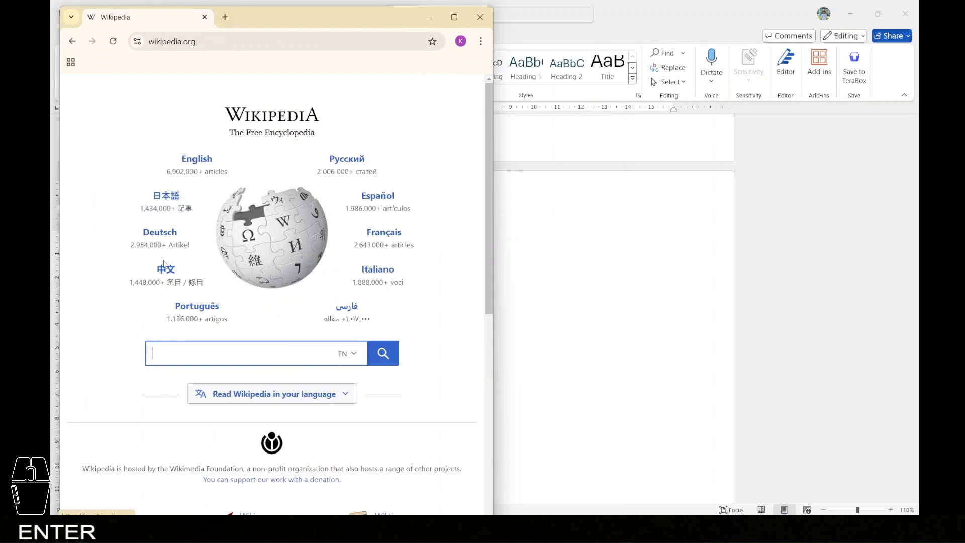
- Search Wikipedia for "biodiversity" and open the Biodiversity article
type("biodi")
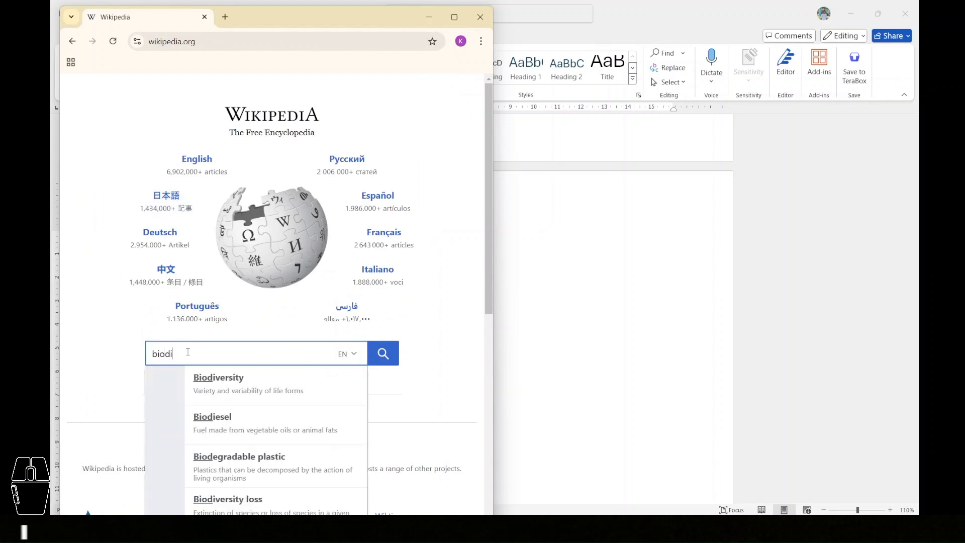
type("versity")
key("Return")
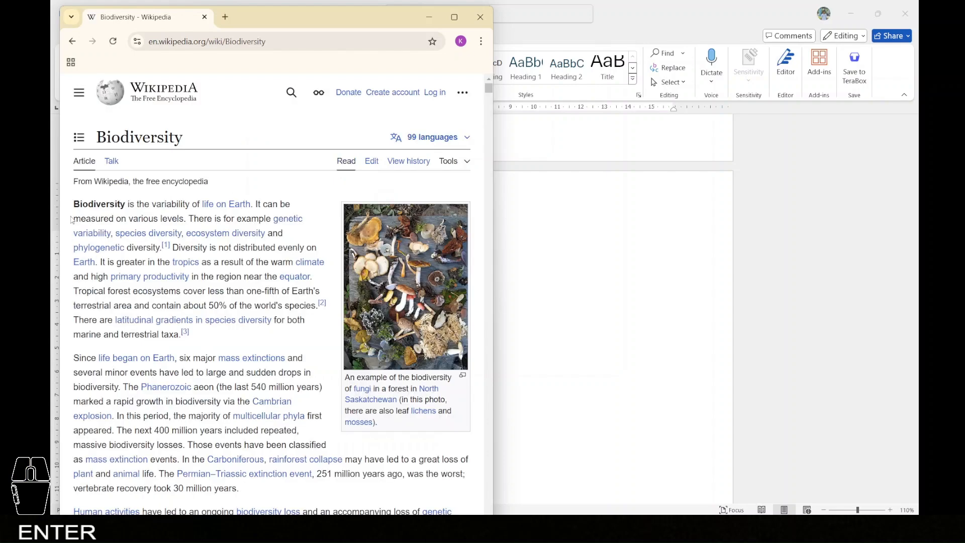
- Copy the first two paragraphs of the Biodiversity article and paste them in Word below the "Importance of biodiversity" line
left_click_drag(75, 205, 252, 488)
key("ctrl+c")
left_click(574, 422)
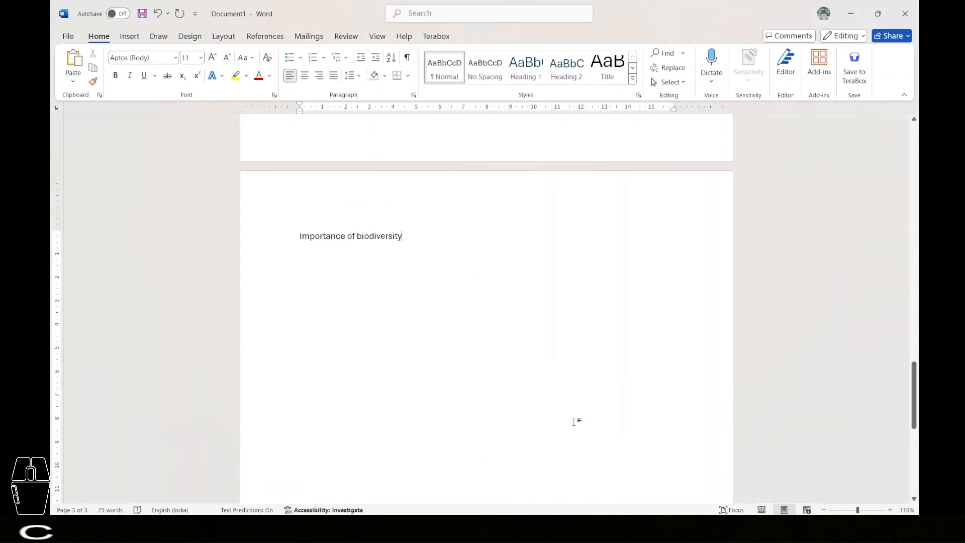
key("Return")
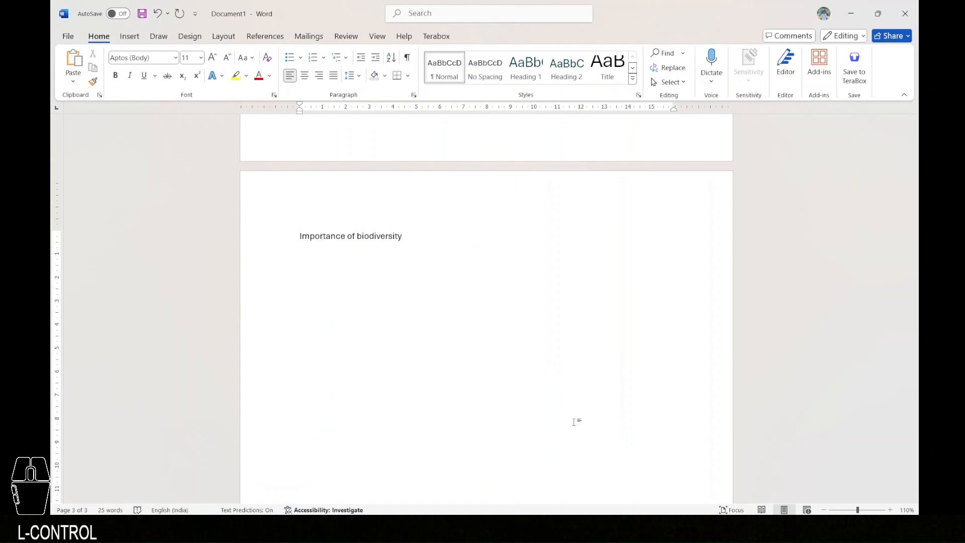
key("ctrl+v")
scroll(576, 422, "down", 1)
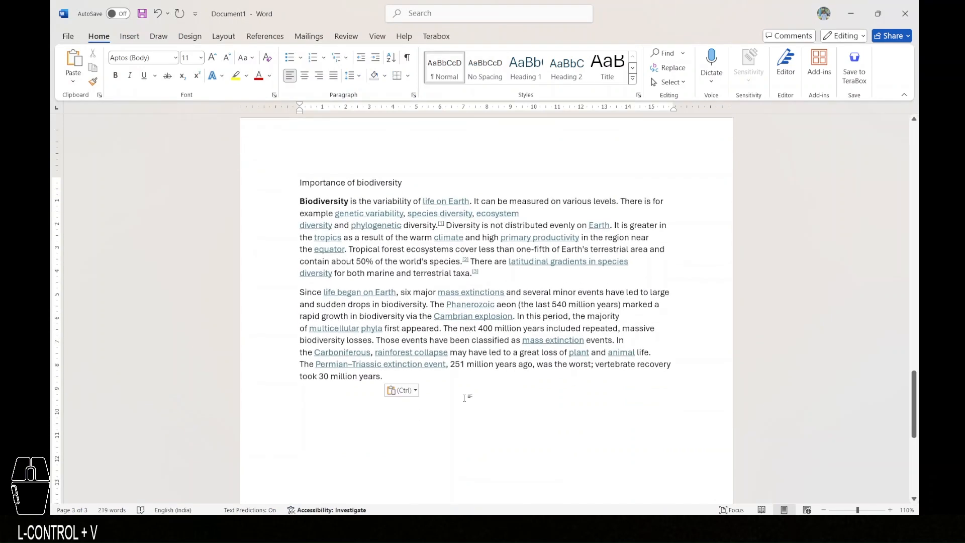
- Set the two pasted biodiversity paragraphs to font size 12 in Times New Roman
left_click_drag(424, 382, 299, 201)
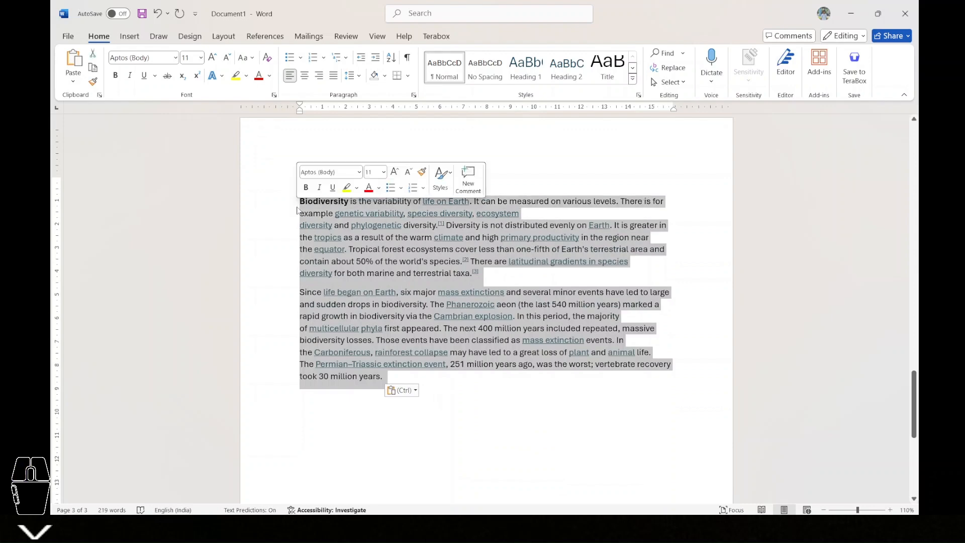
left_click(208, 57)
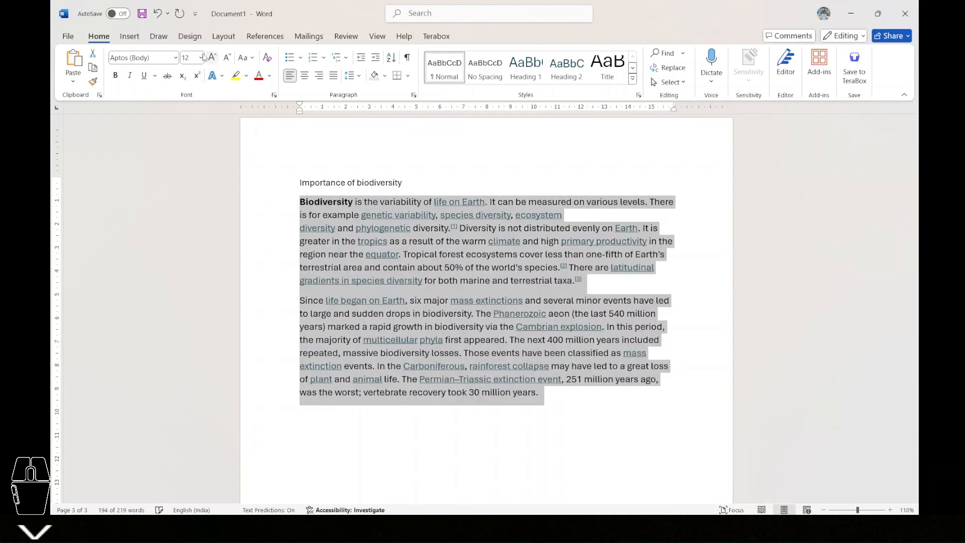
left_click(176, 59)
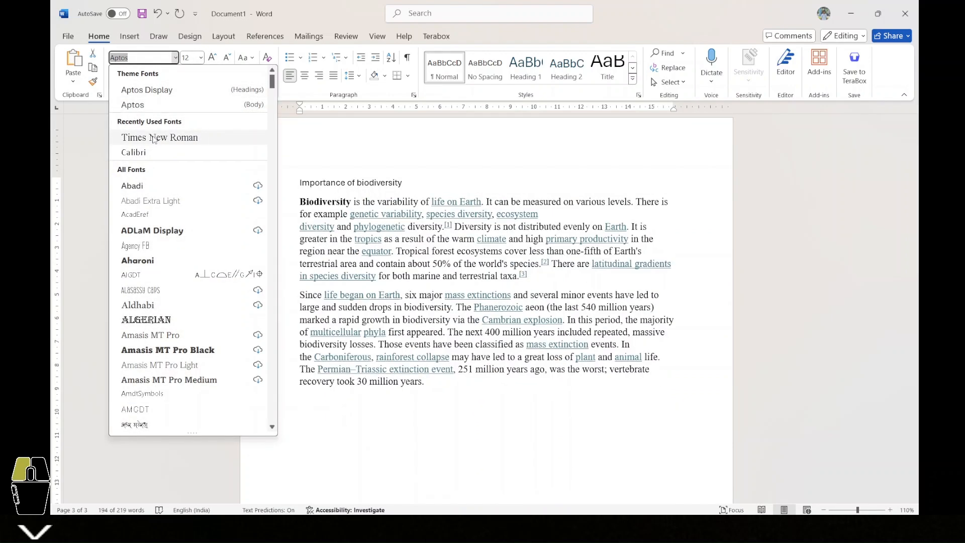
left_click(146, 134)
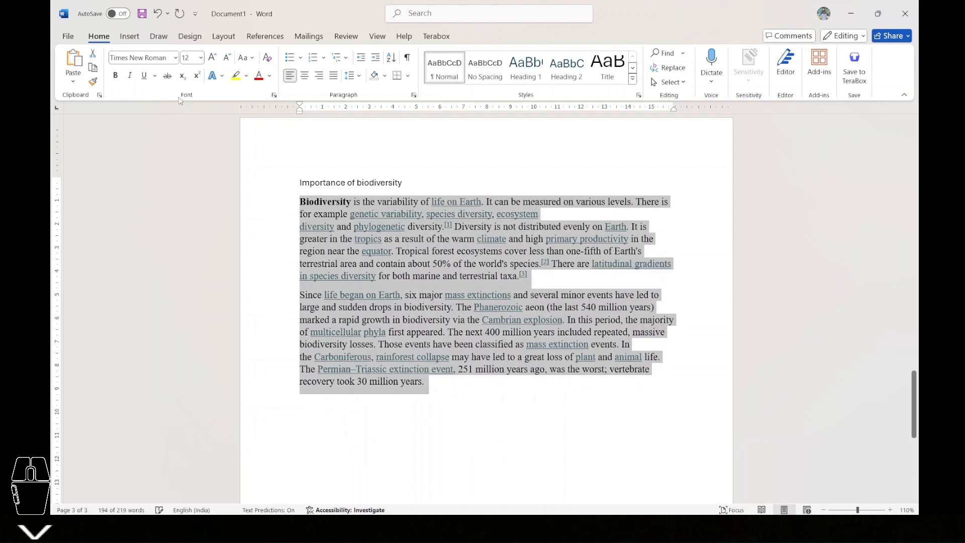
- Justify the two pasted biodiversity paragraphs and clear the text selection
left_click(333, 75)
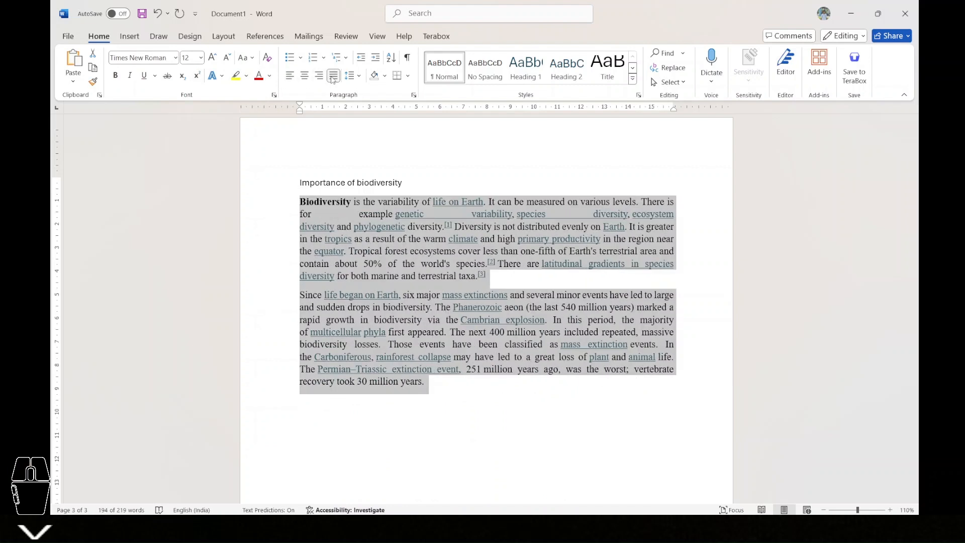
left_click(305, 76)
left_click(333, 75)
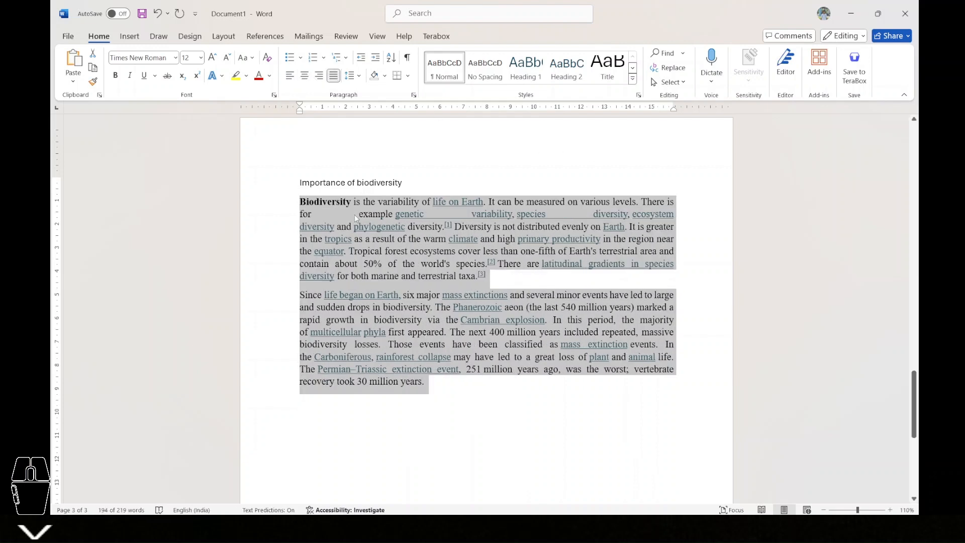
left_click(377, 225)
left_click(529, 452)
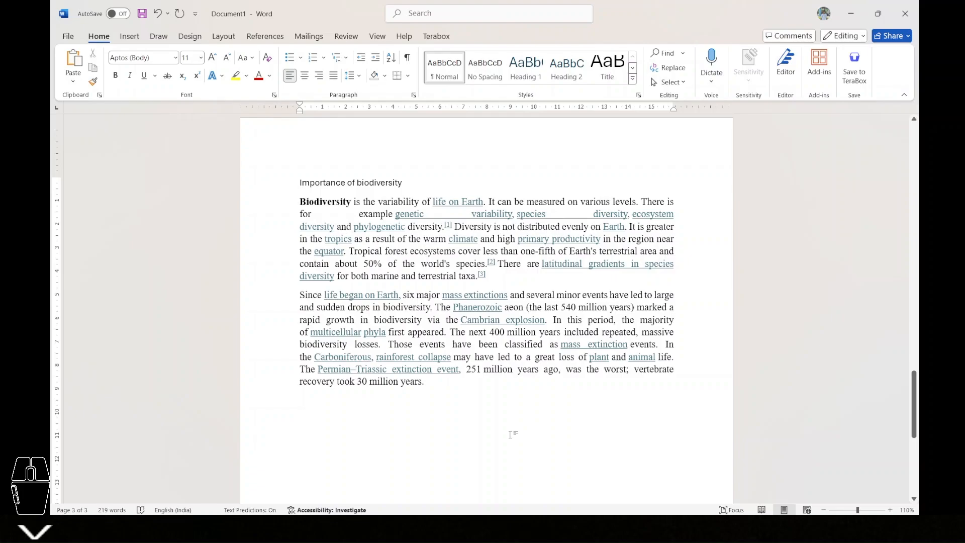
- Switch back to Chrome and look through the Biodiversity article as far as the Life timeline diagram
key("alt+Tab")
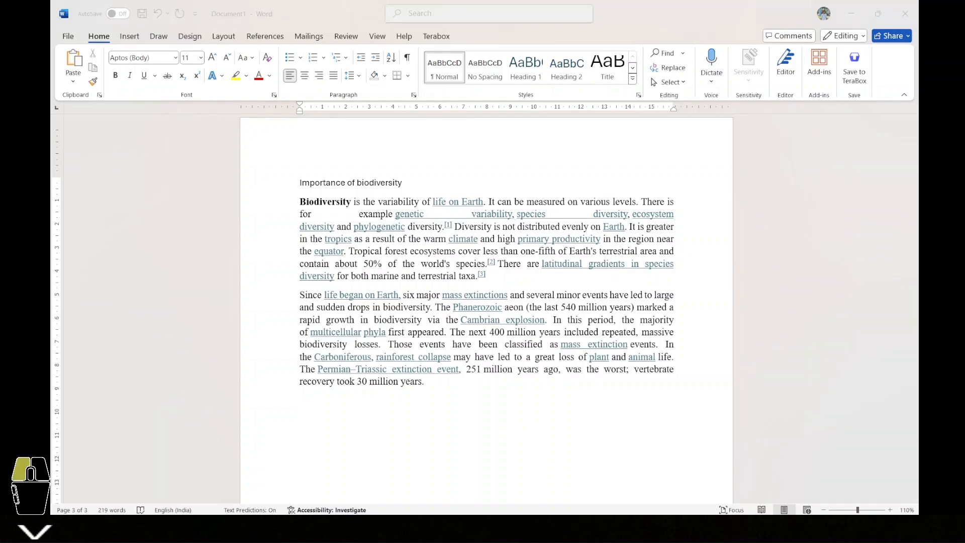
scroll(370, 383, "down", 10)
scroll(371, 383, "down", 15)
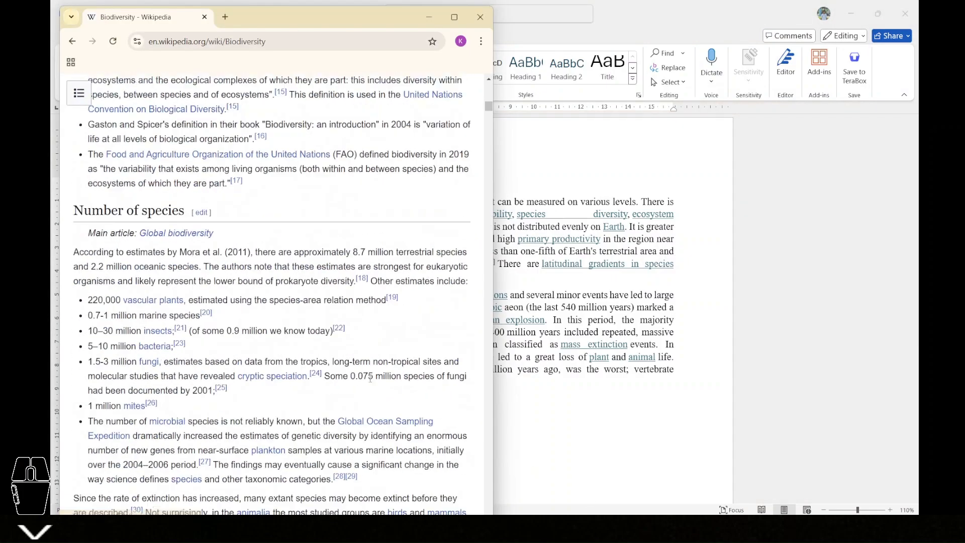
scroll(371, 382, "down", 20)
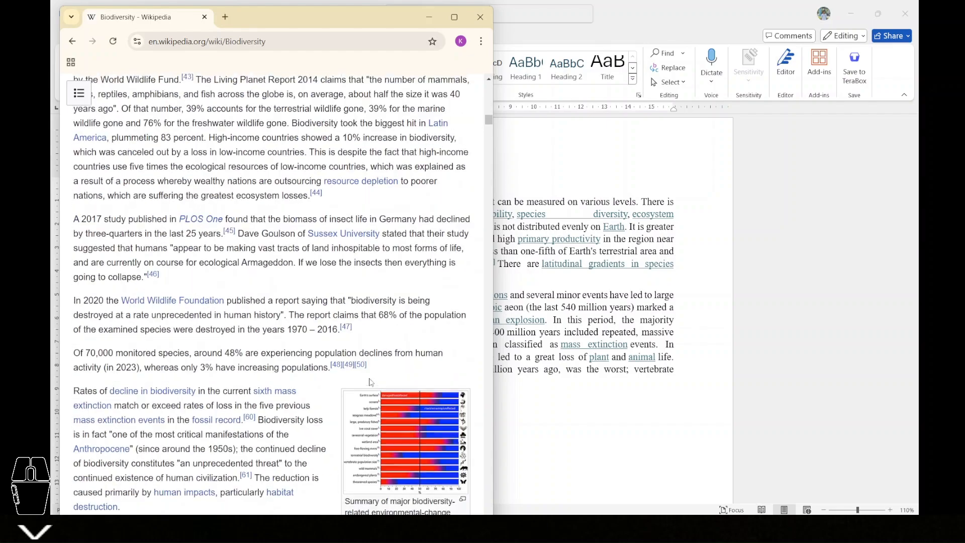
scroll(370, 382, "up", 6)
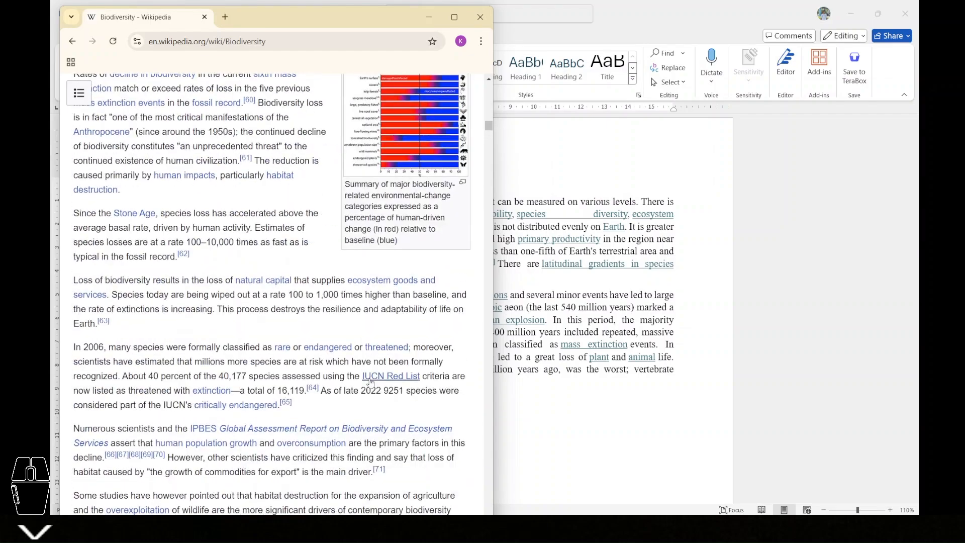
scroll(371, 382, "down", 15)
scroll(371, 382, "down", 15)
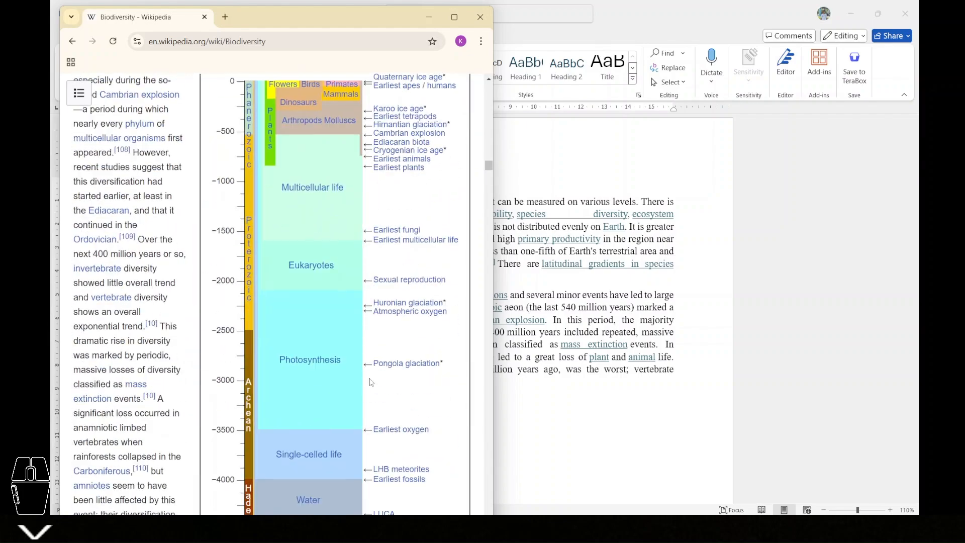
scroll(371, 382, "down", 8)
scroll(371, 382, "up", 6)
scroll(370, 382, "down", 2)
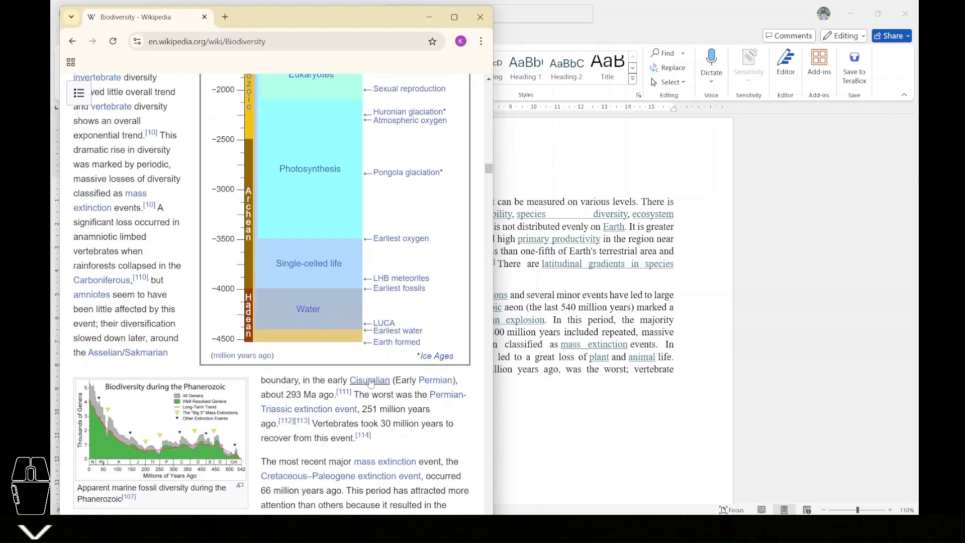
- Check the Life timeline diagram for a copy option and look through the article's remaining sections as far as "Introduced and invasive species"
double_click(300, 200)
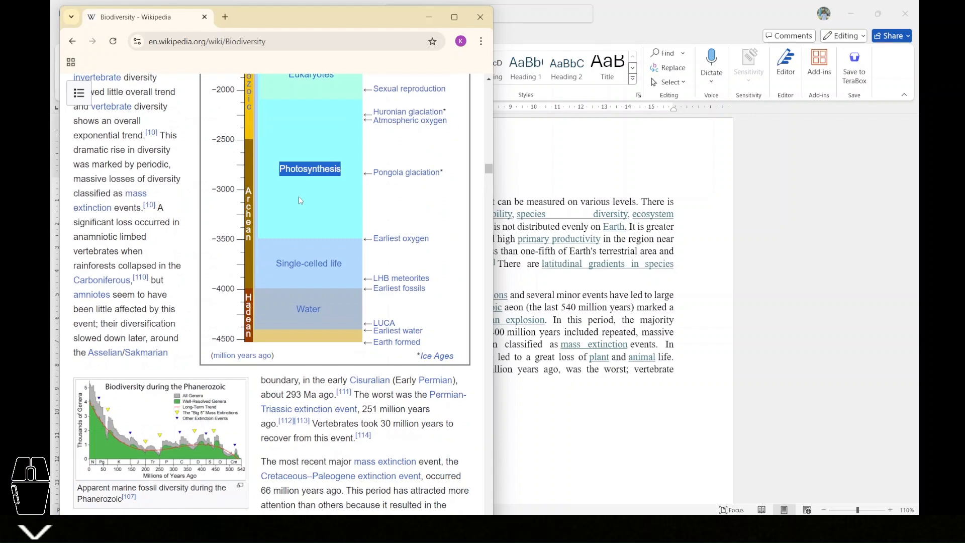
right_click(402, 220)
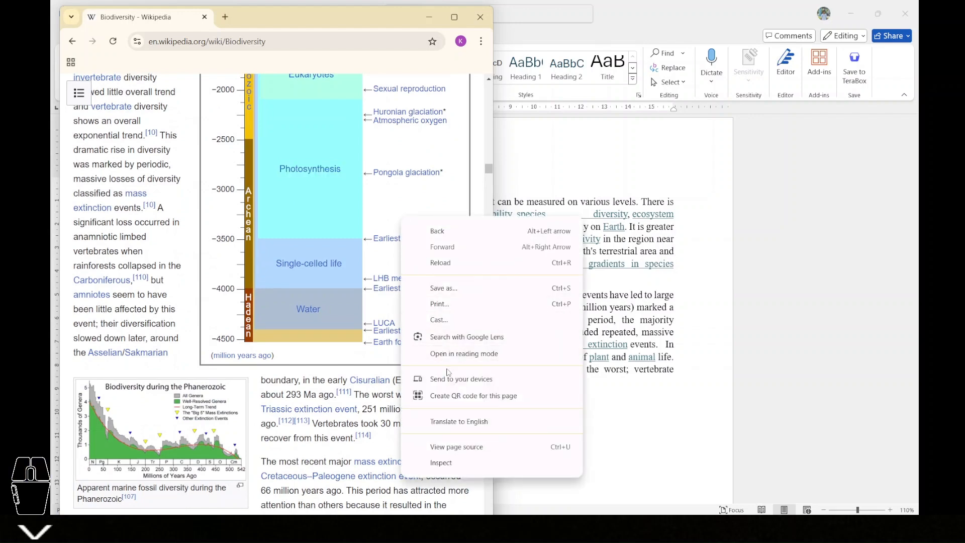
scroll(388, 321, "up", 7)
scroll(388, 320, "down", 2)
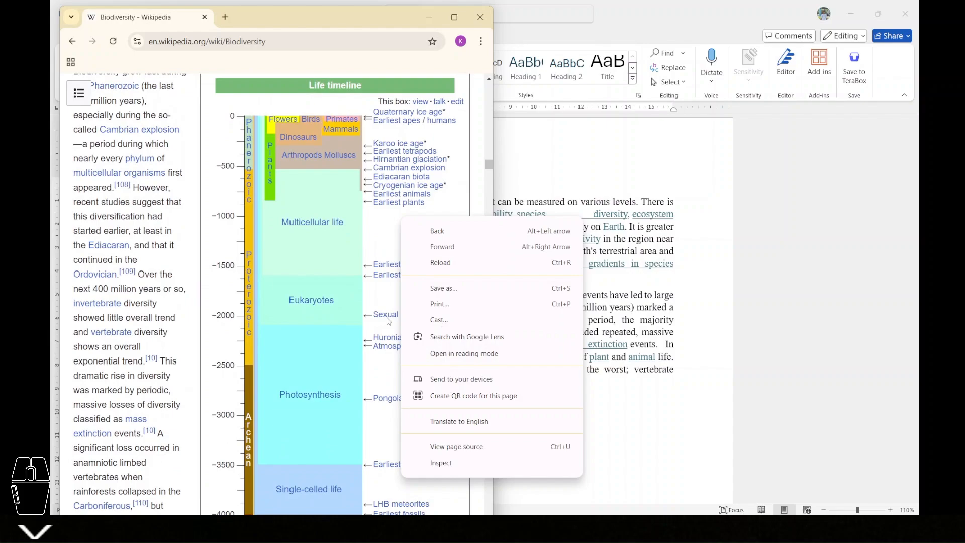
scroll(285, 297, "down", 15)
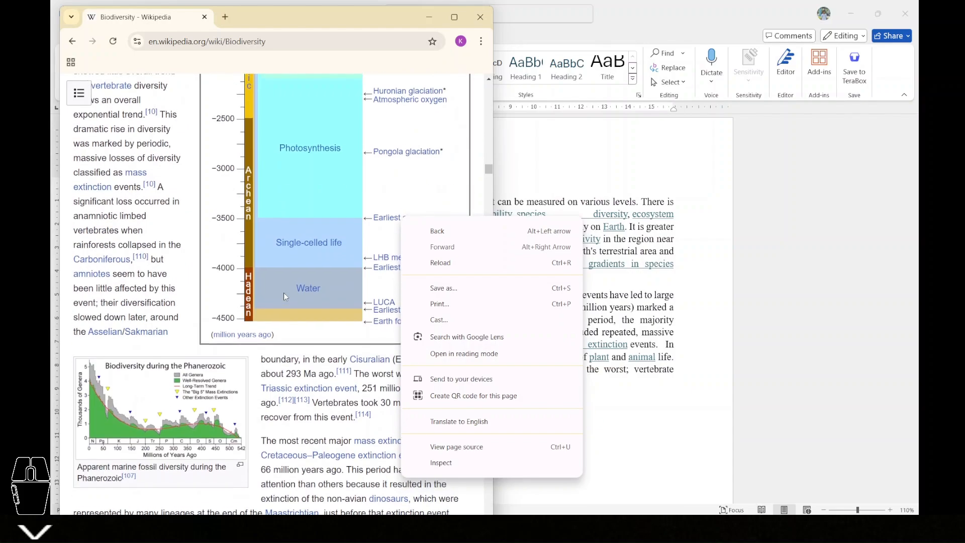
scroll(285, 297, "down", 20)
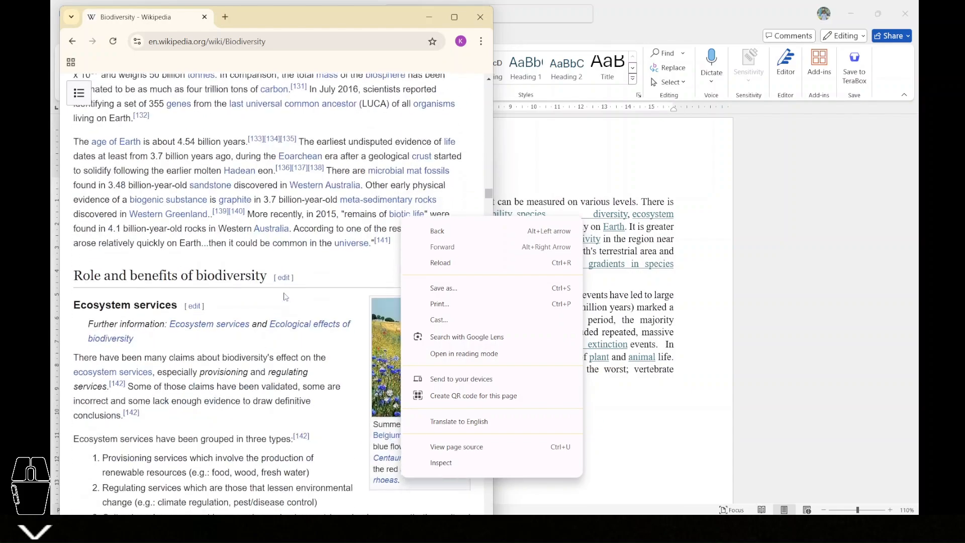
scroll(284, 297, "down", 20)
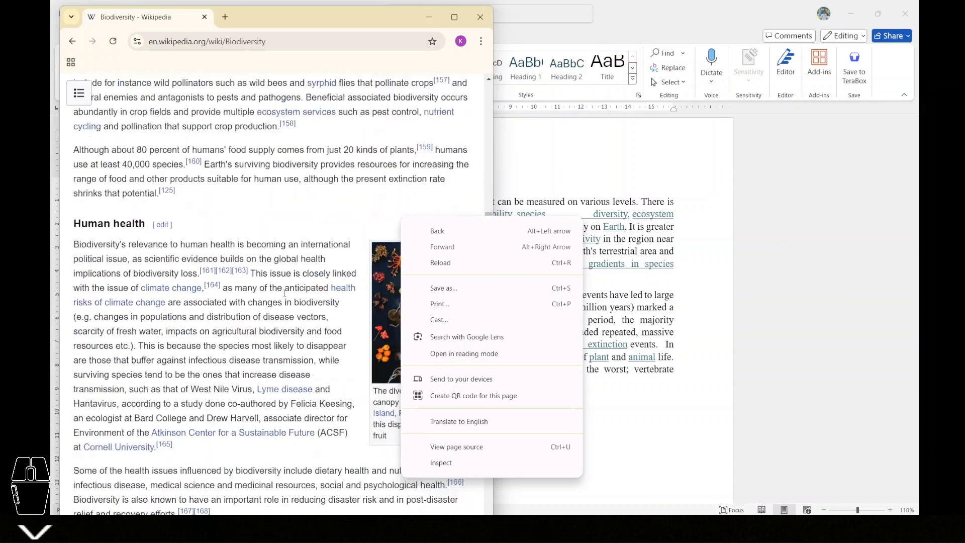
scroll(285, 293, "down", 20)
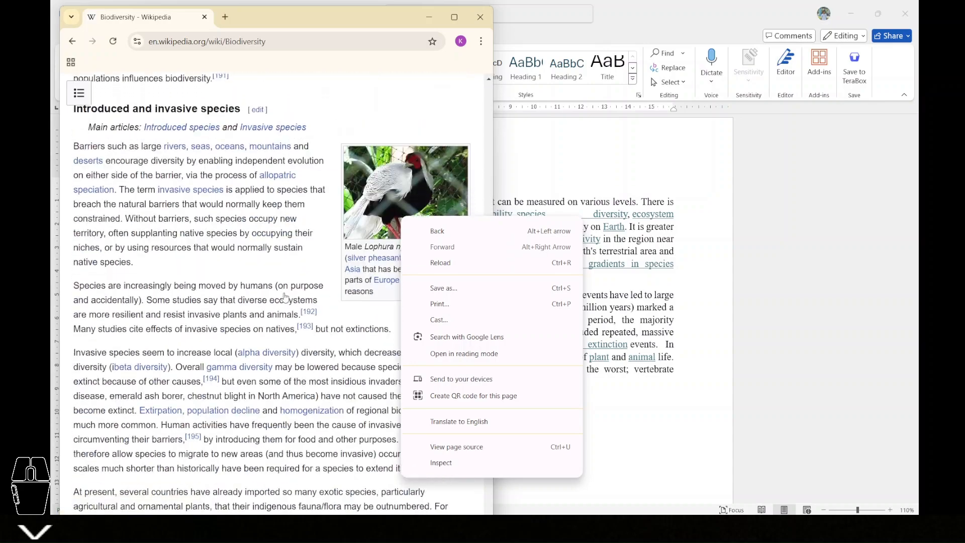
- Search Google for "number of species table image" in a new browser tab
left_click(224, 18)
left_click(225, 17)
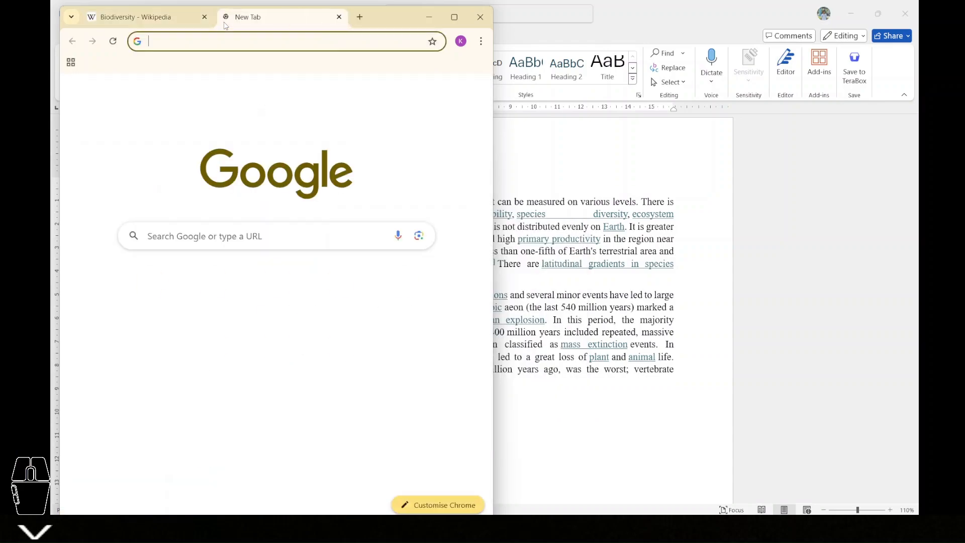
left_click(215, 38)
type("num")
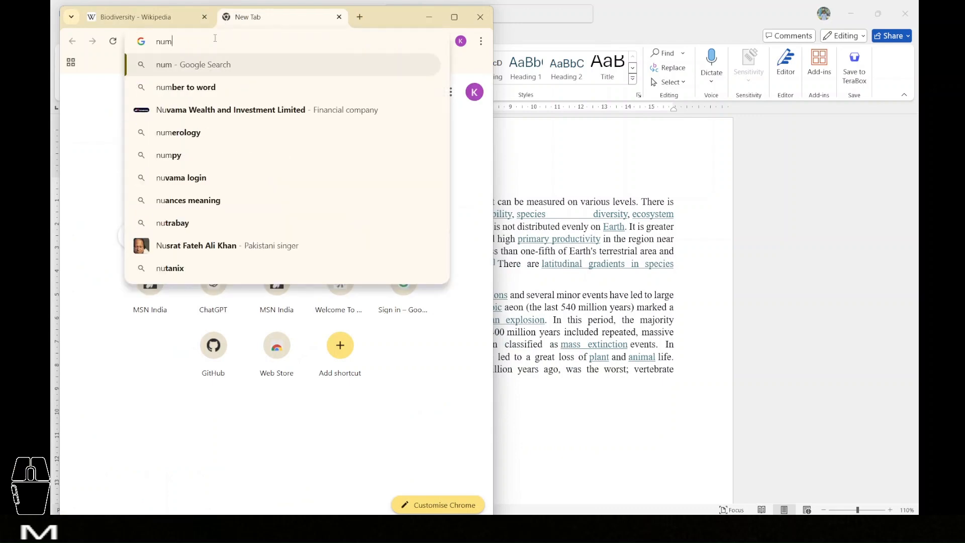
type("ber of speci")
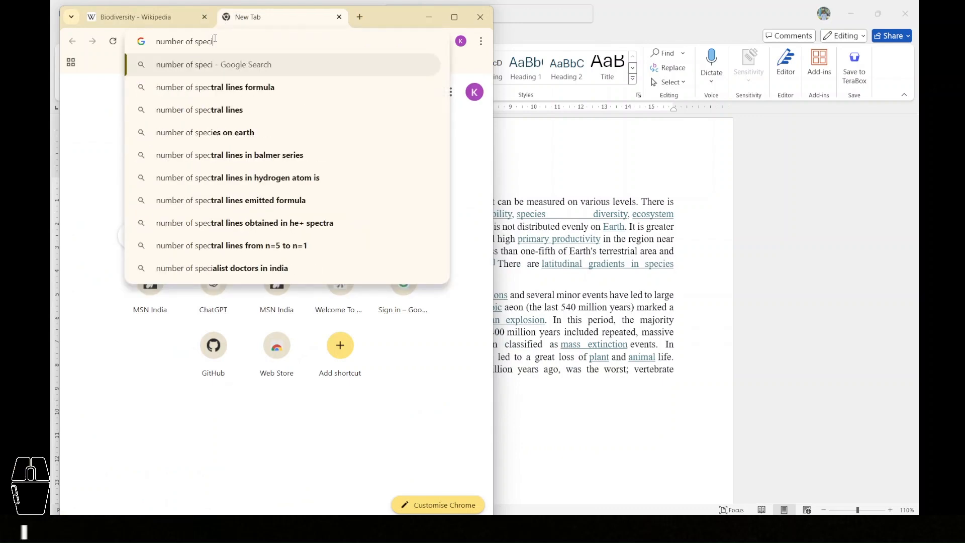
type("es table image")
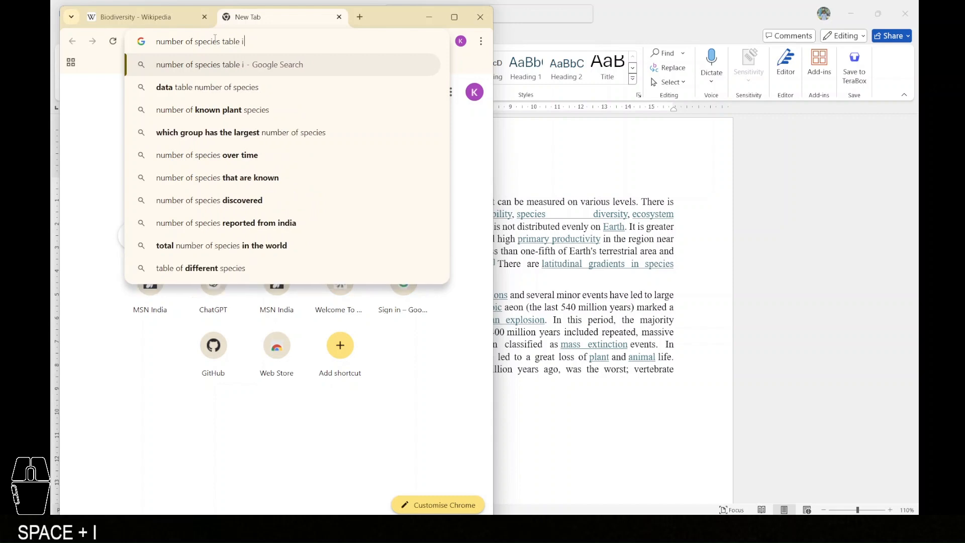
key("Return")
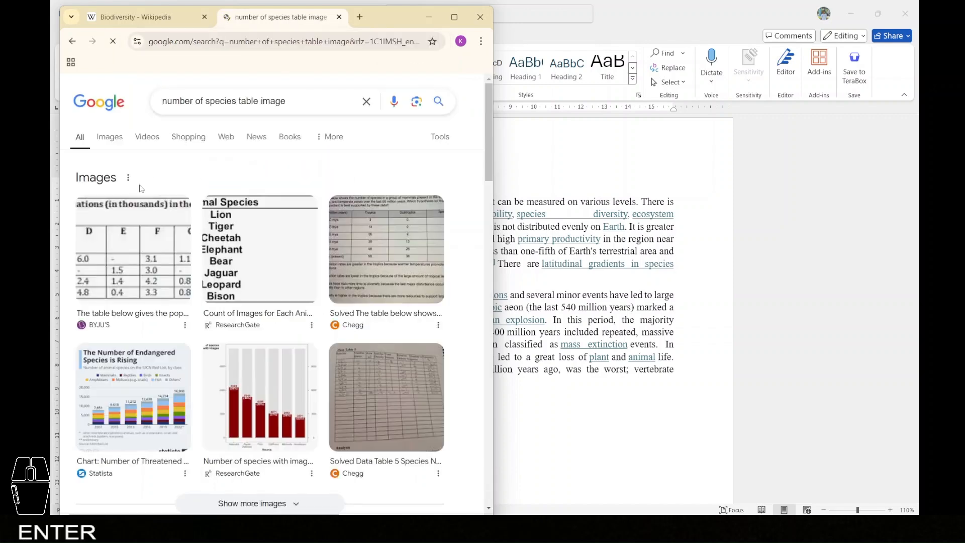
- Copy the ResearchGate table image of animal species and data counts from the search results and paste it below the biodiversity paragraphs in Word
left_click(153, 239)
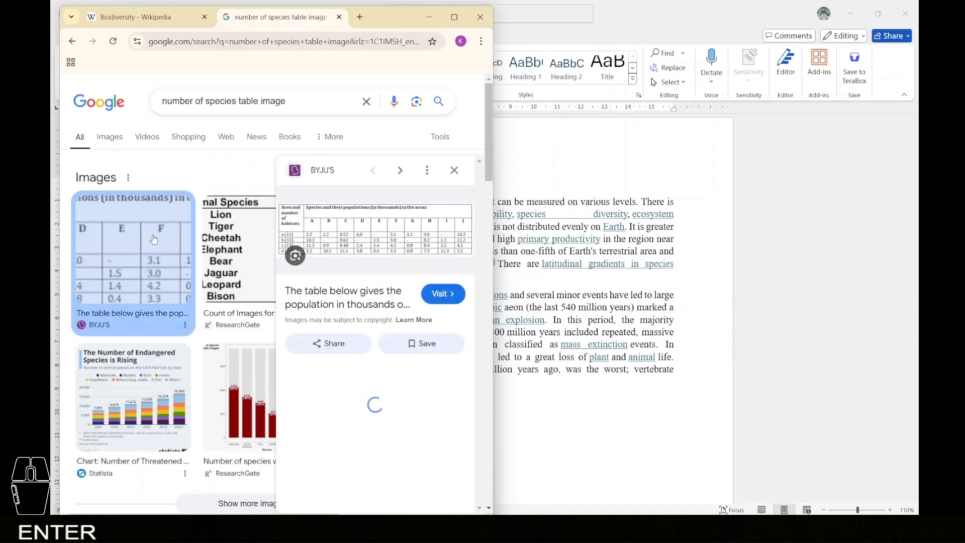
left_click(240, 232)
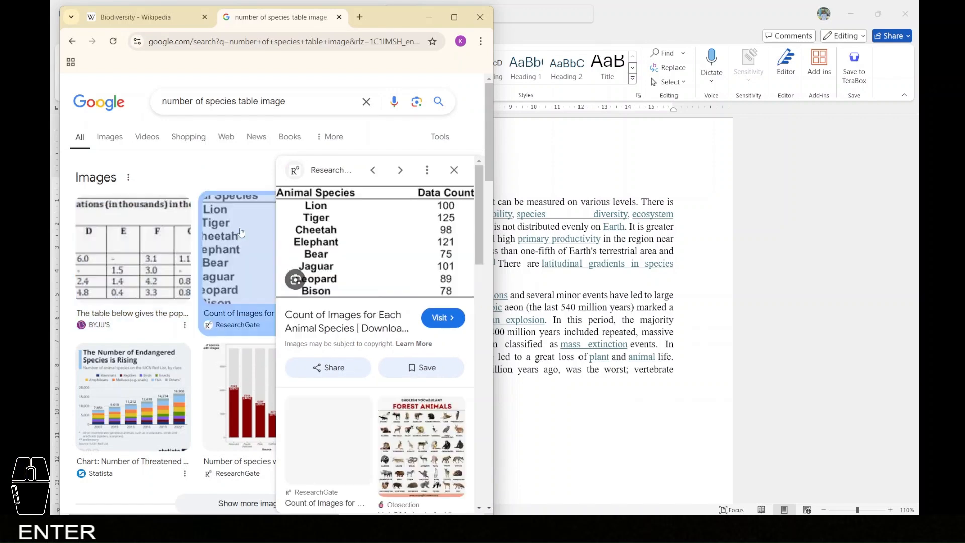
right_click(383, 246)
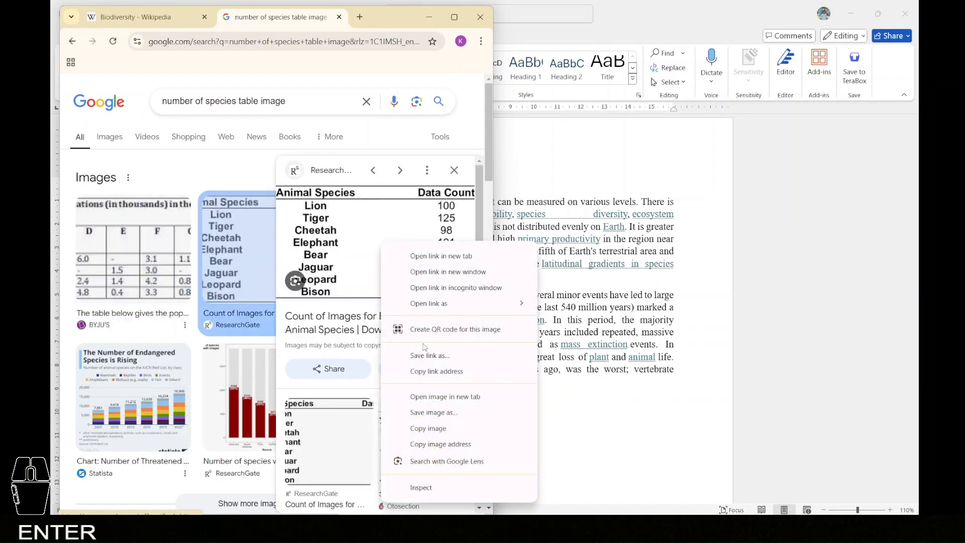
left_click(425, 429)
left_click(575, 425)
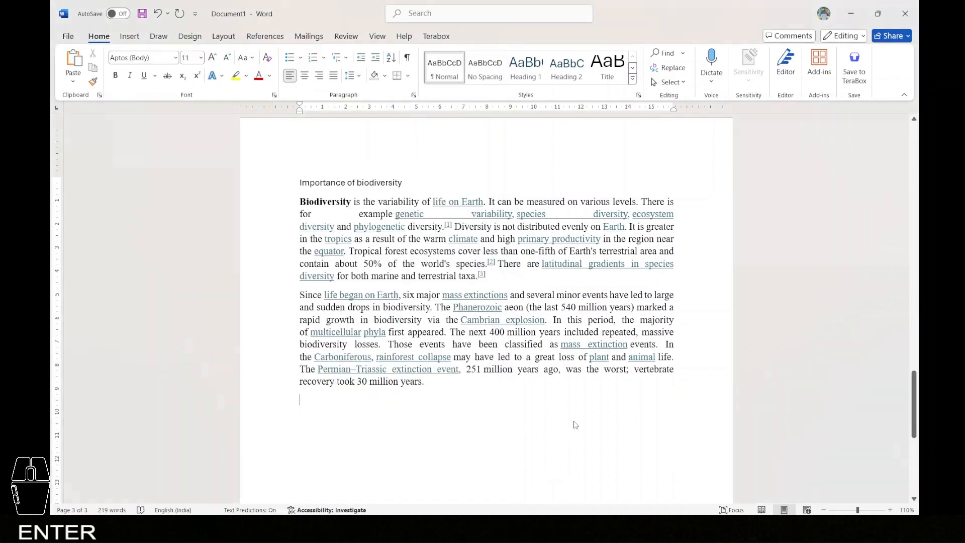
key("ctrl+v")
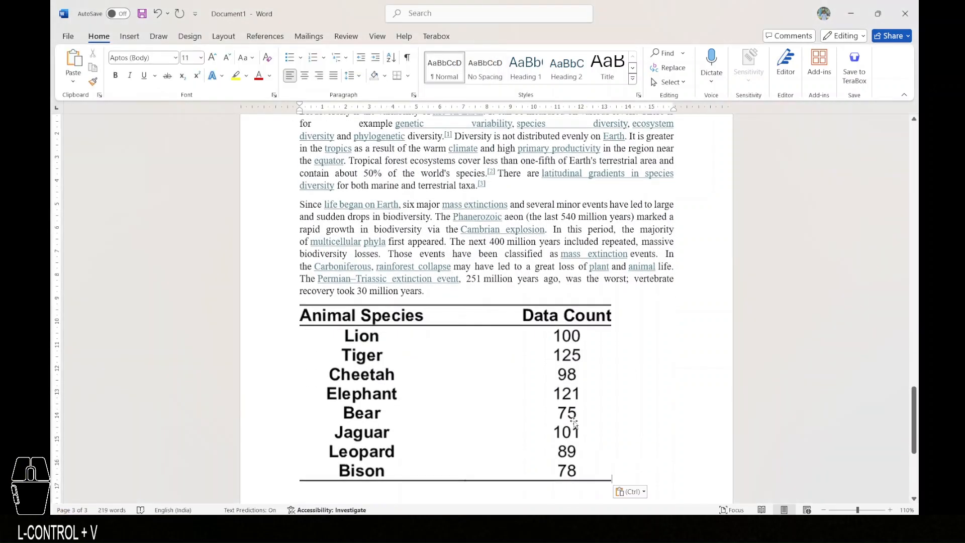
- Centre the pasted animal species table image on the page and deselect it
left_click(448, 381)
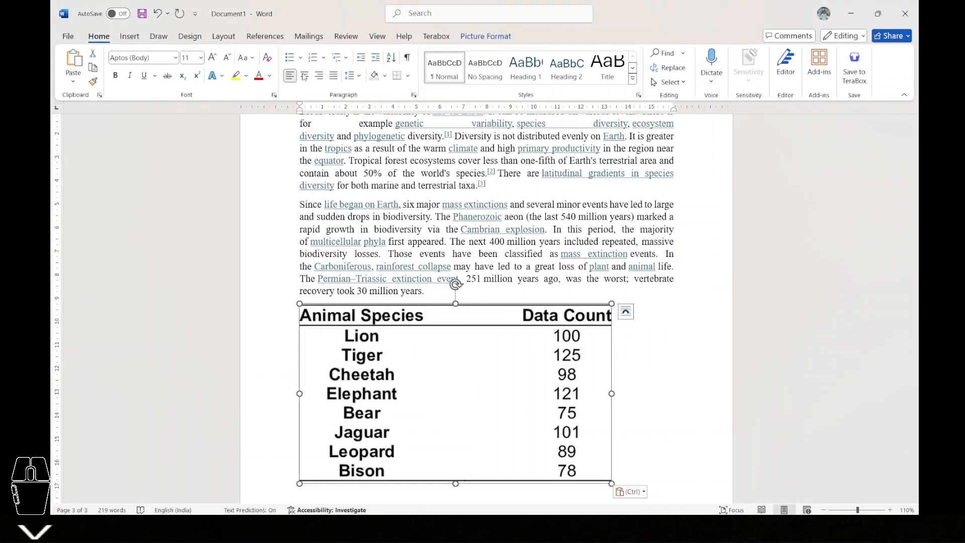
key("ctrl+e")
left_click(689, 390)
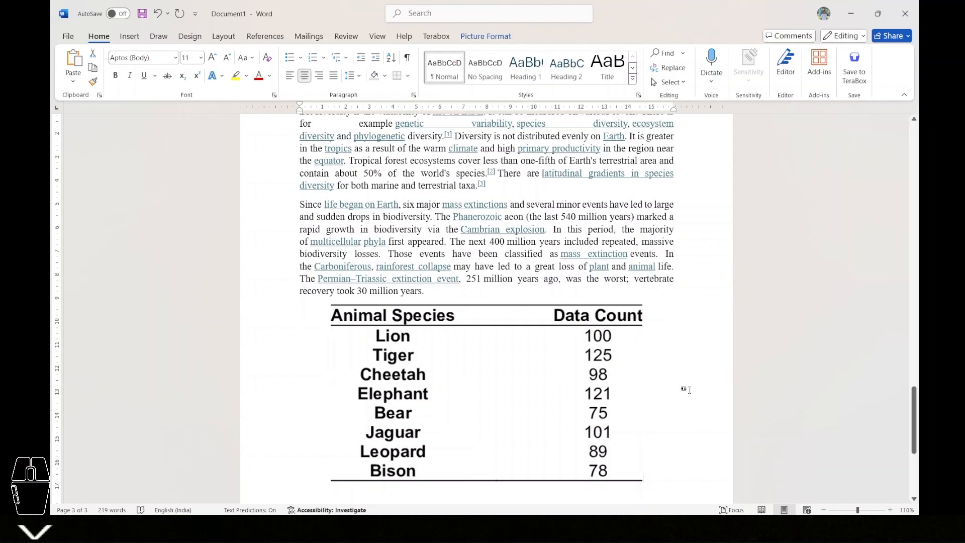
- Review the report's pages from the cover page through the animal species table
scroll(689, 390, "down", 2, "ctrl")
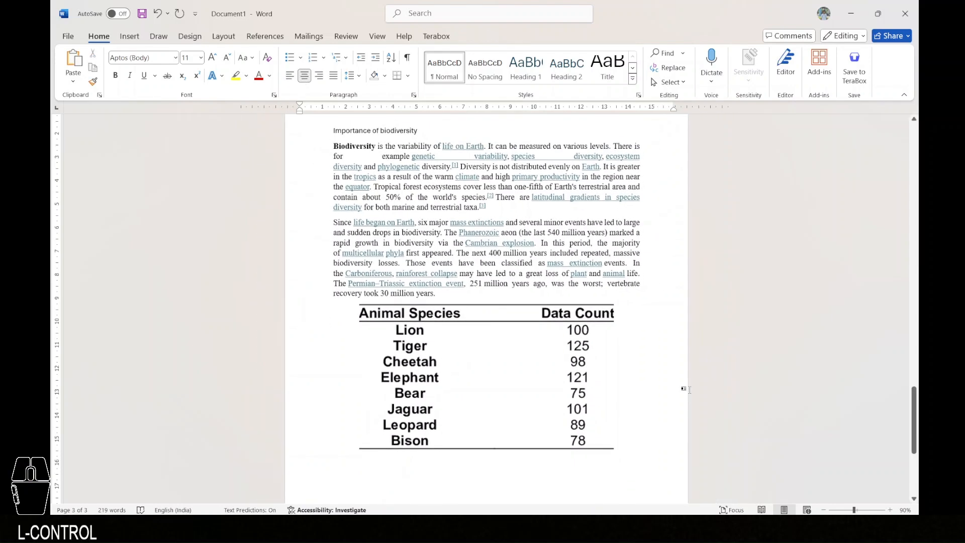
scroll(690, 390, "up", 8)
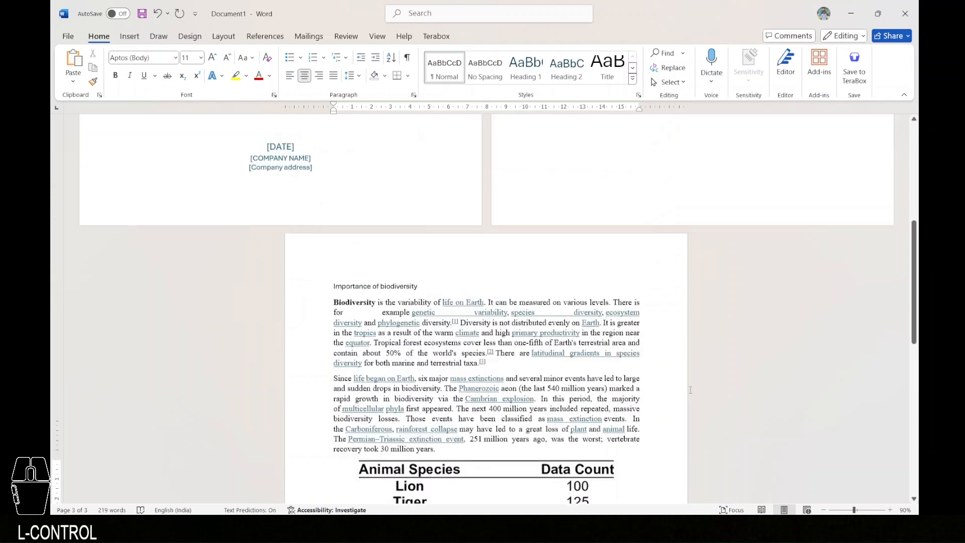
scroll(690, 390, "down", 4)
scroll(690, 390, "down", 1)
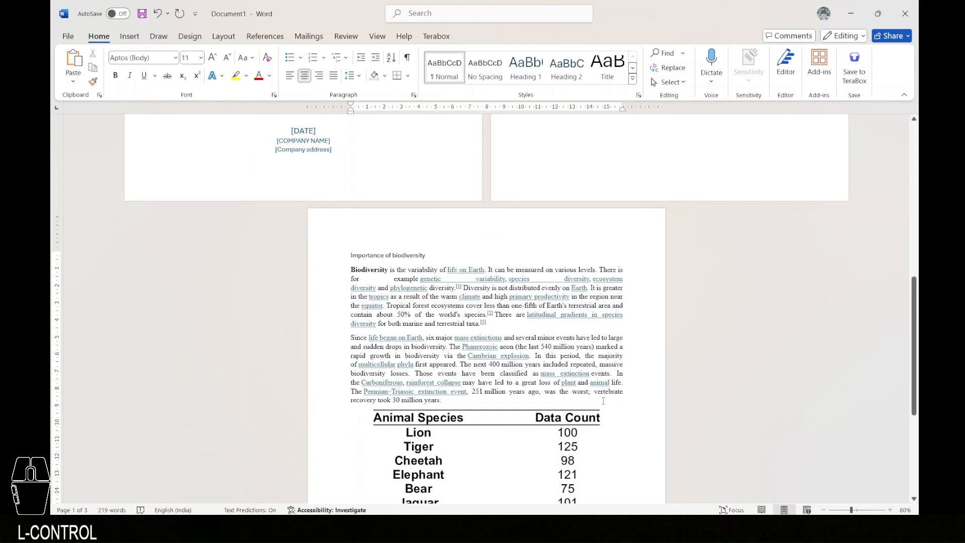
scroll(603, 400, "down", 2)
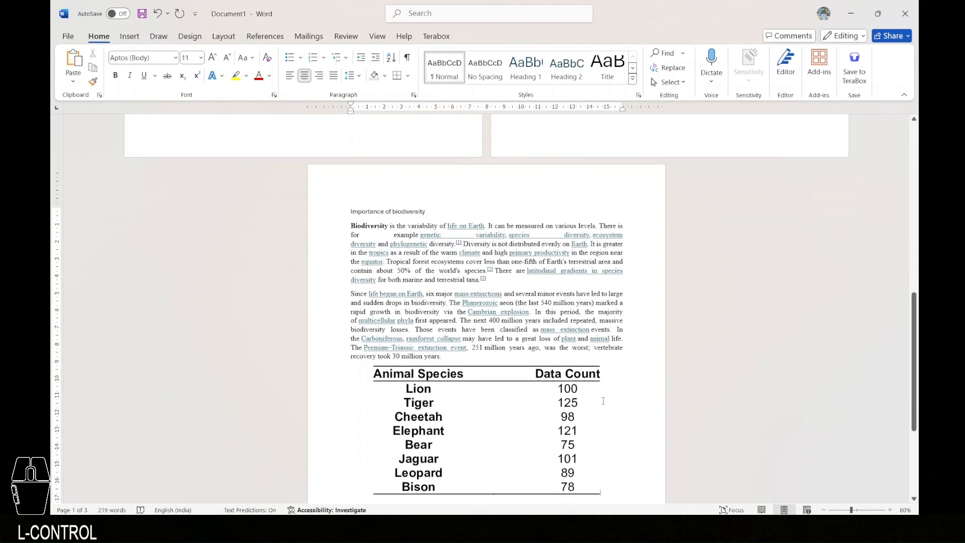
- Switch to PowerPoint and create a blank presentation
key("super")
type("powerpo")
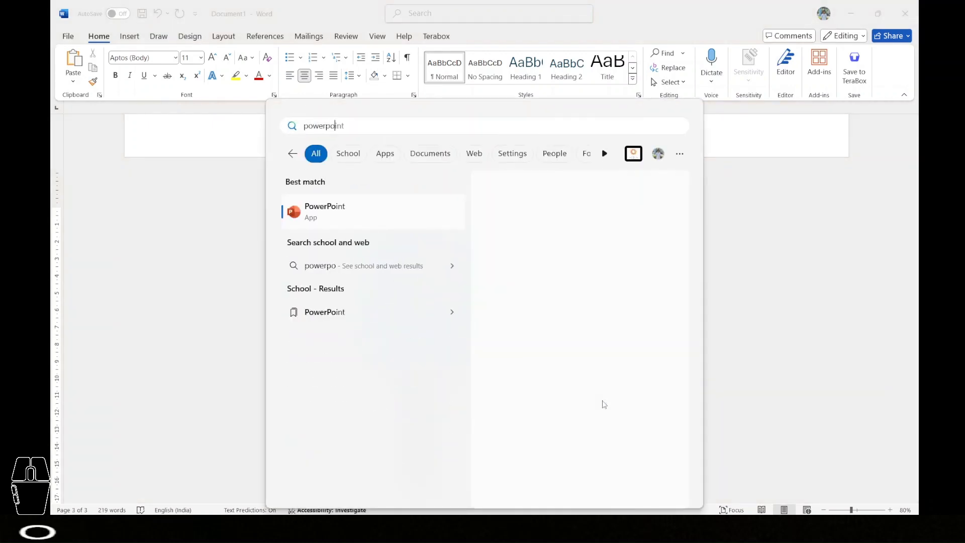
key("Return")
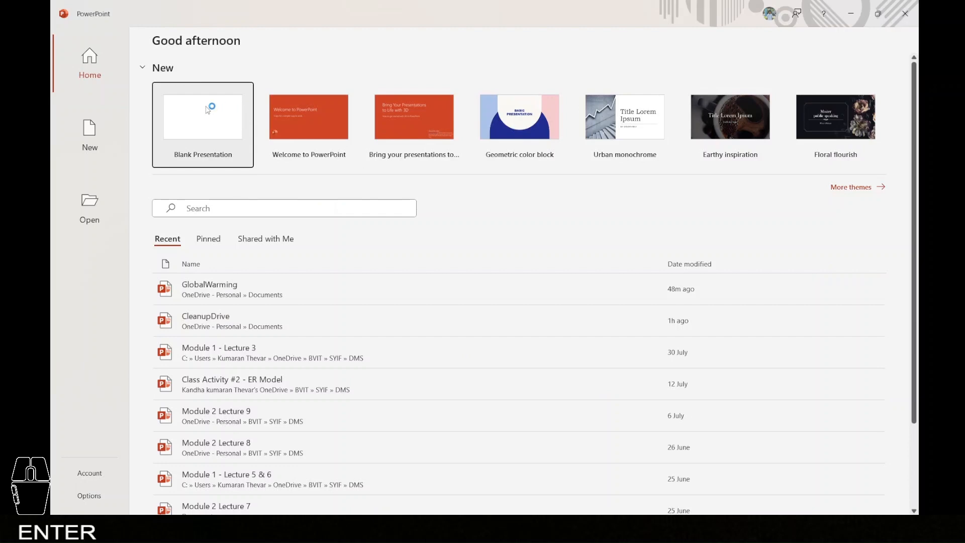
left_click(207, 109)
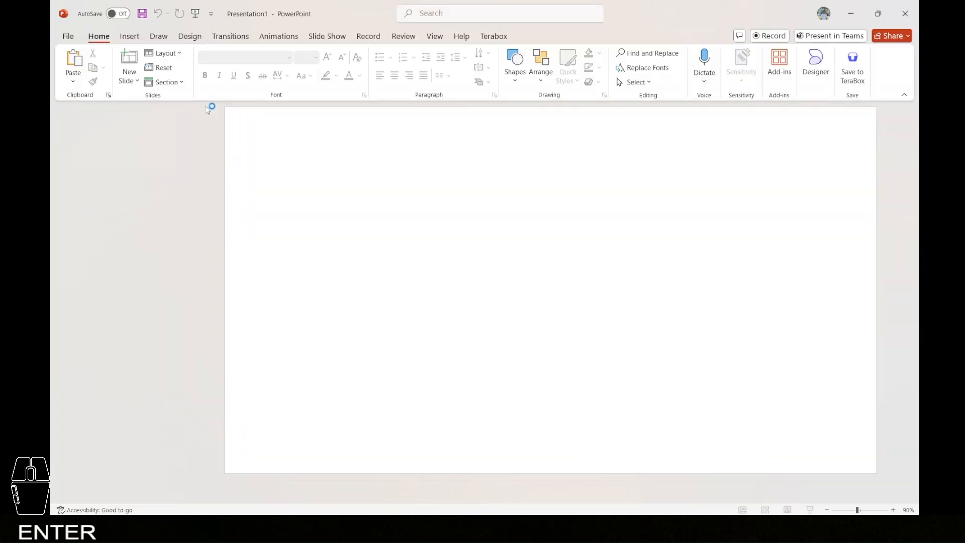
- Enter "Biodiversity report" as the title of the first slide and leave the subtitle empty
left_click(446, 260)
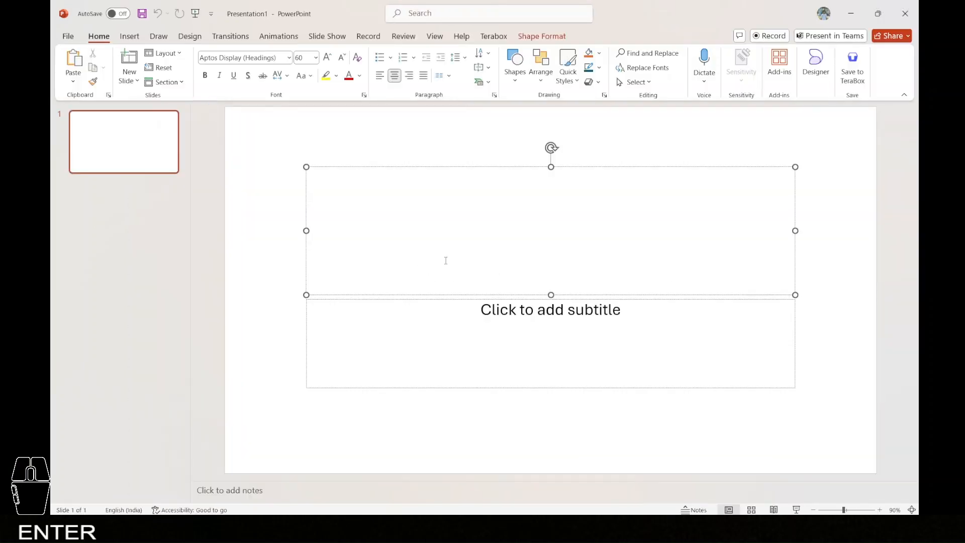
type("Biodiver")
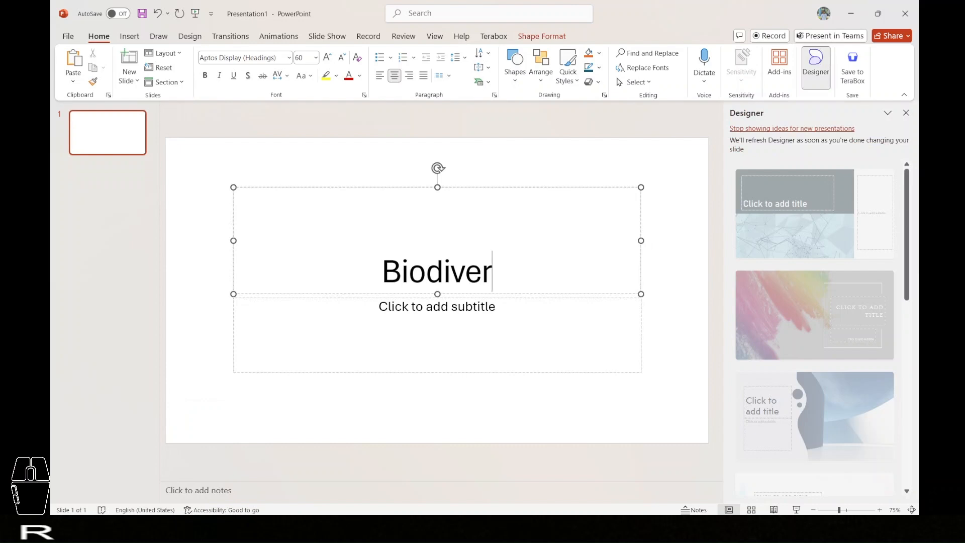
type("sity report")
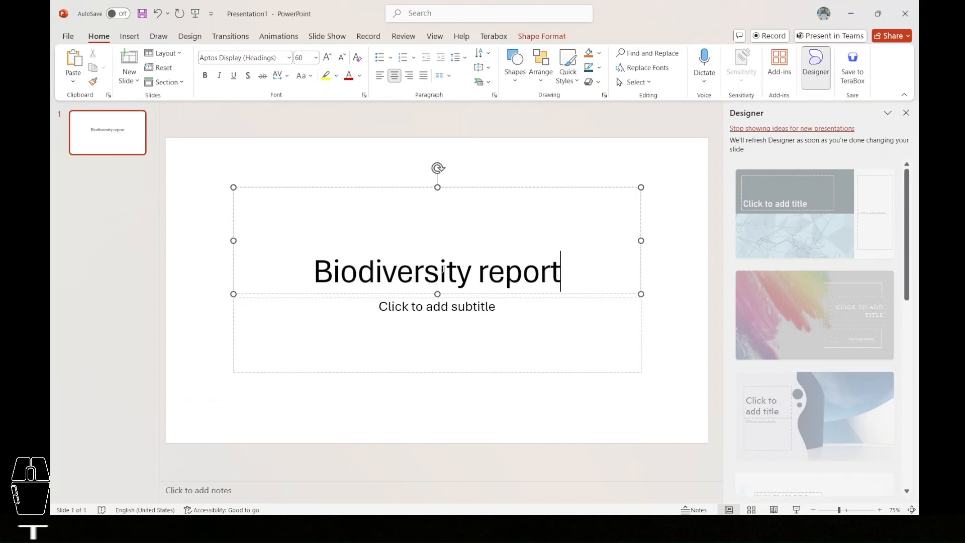
left_click(432, 320)
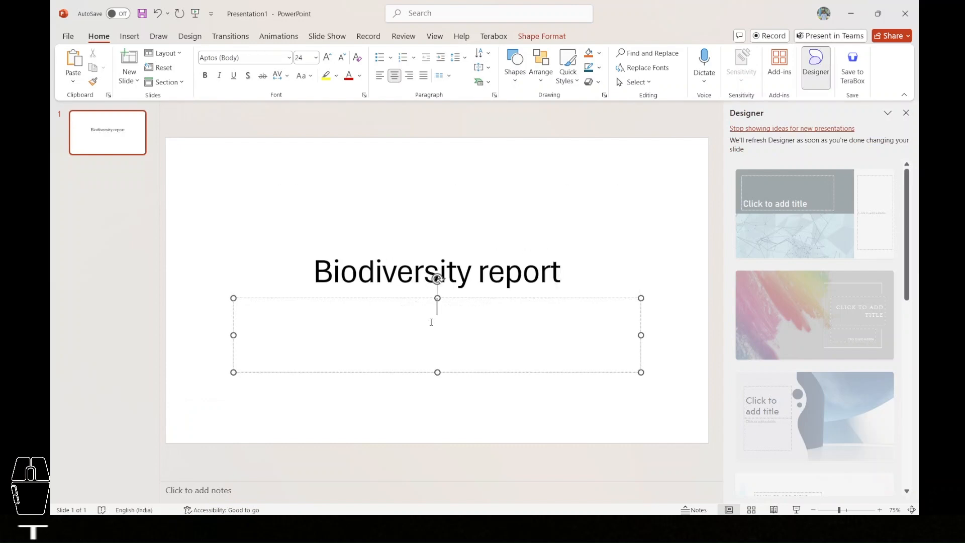
left_click(431, 387)
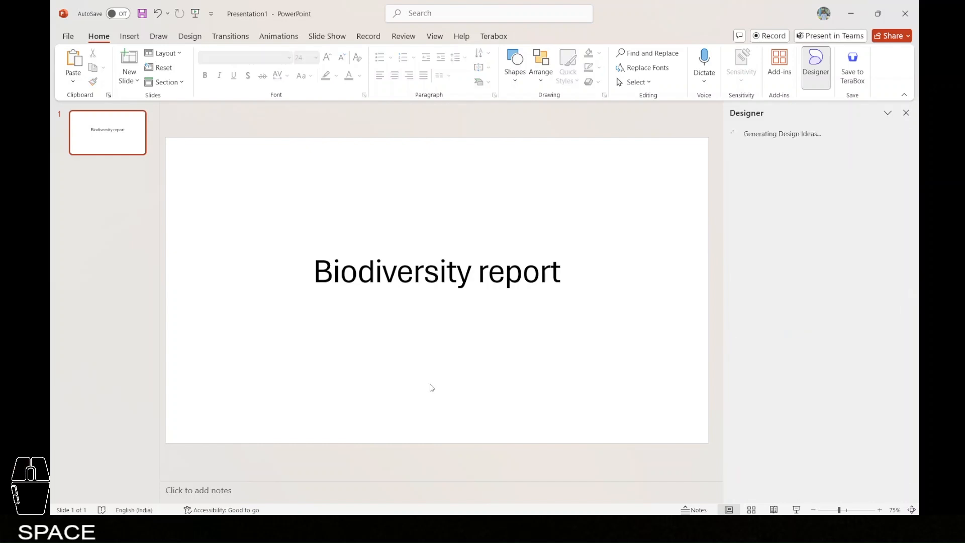
- Add a Title and Content slide after the title slide and title it "Table of contents"
left_click(113, 169)
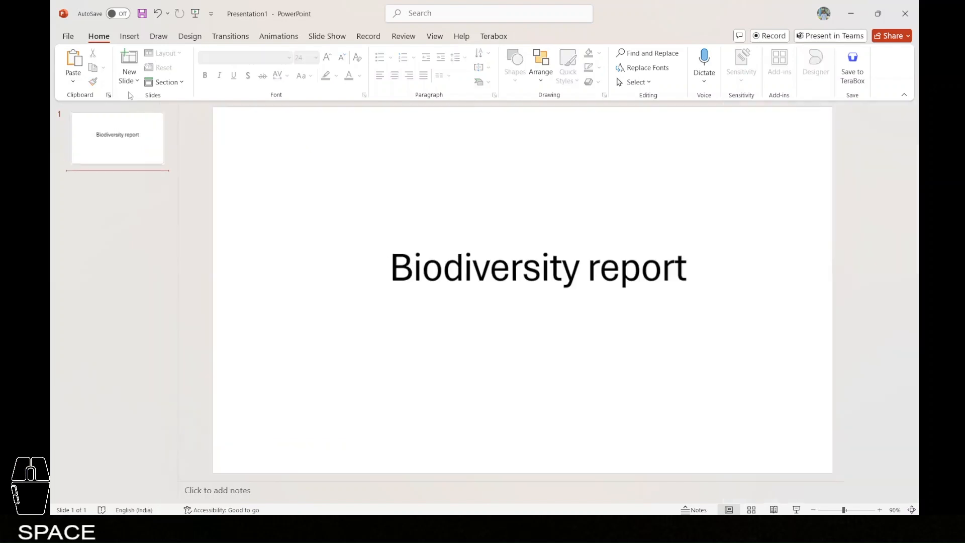
left_click(134, 82)
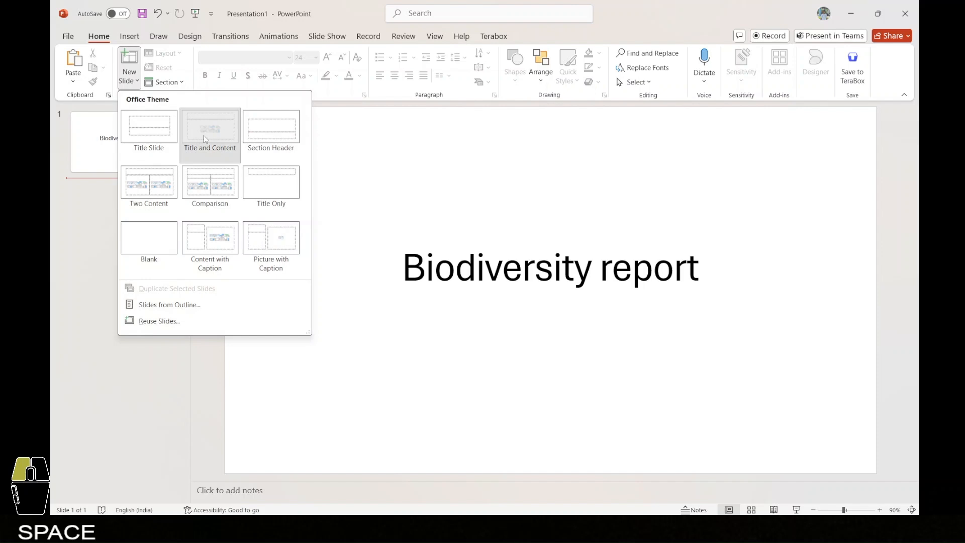
left_click(205, 136)
left_click(443, 170)
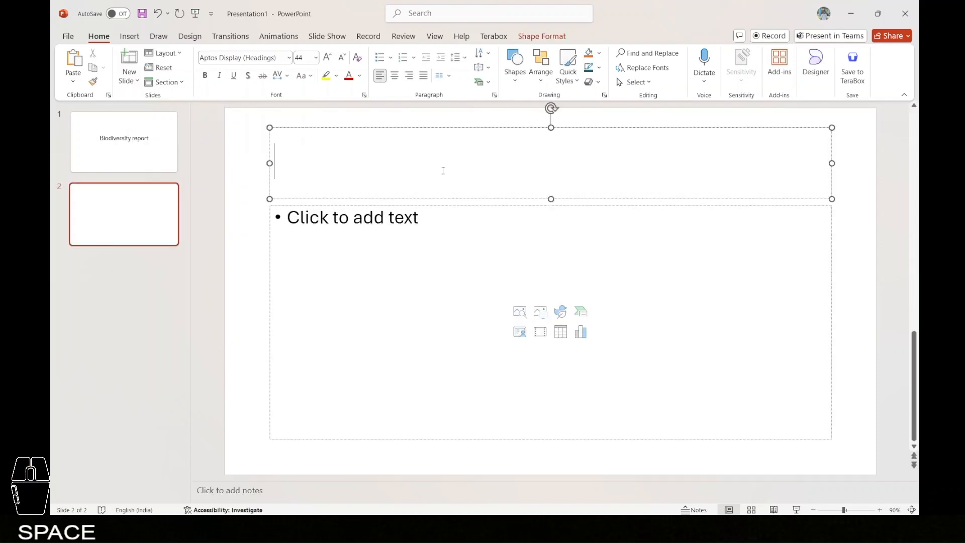
type("Tabe=")
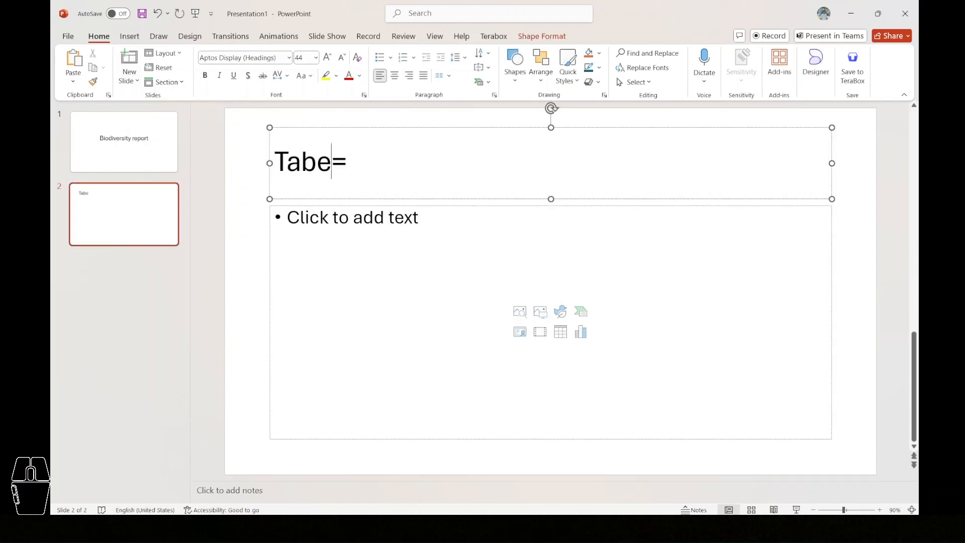
key("BackSpace")
type("le of contents")
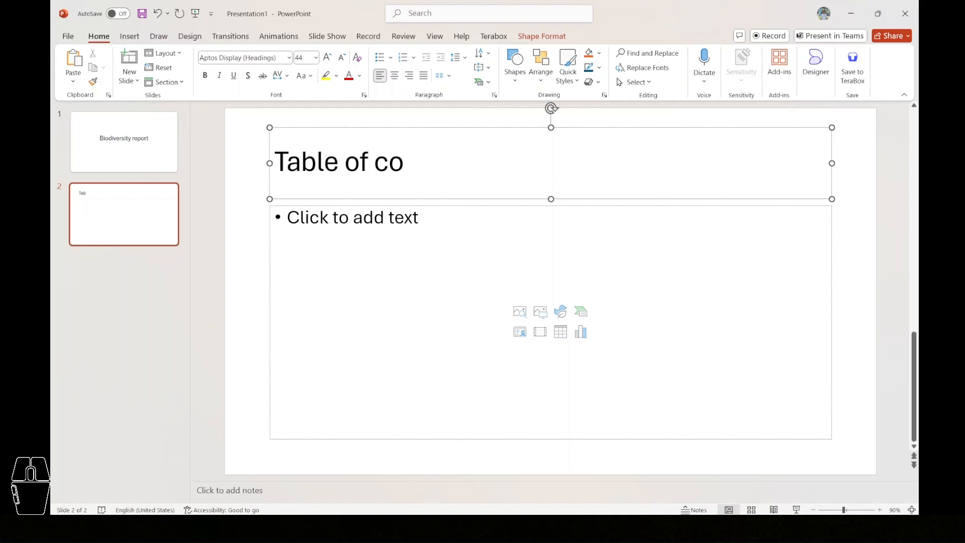
- List "Importance of biodiversity" and "Number of species" as bullets on the table of contents slide
left_click(411, 245)
type("Importance ")
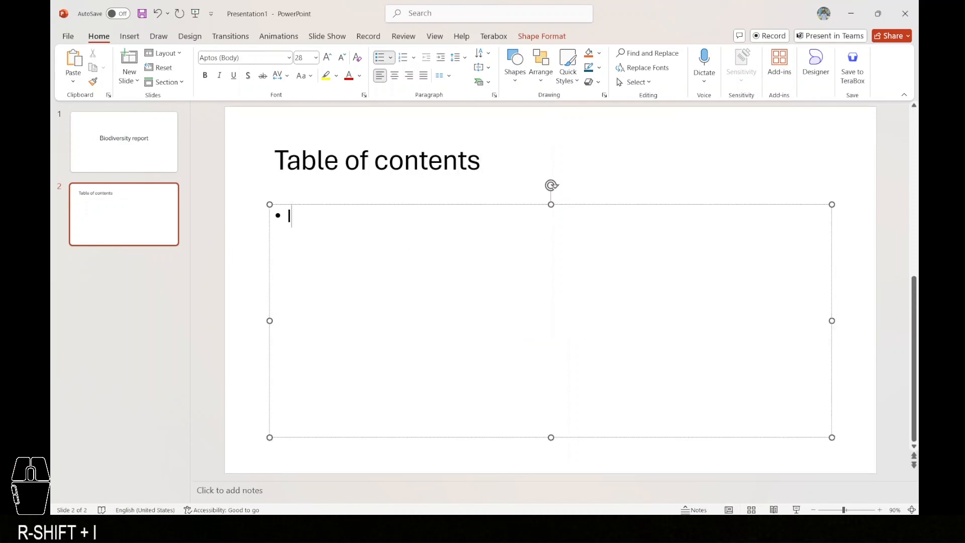
type("o")
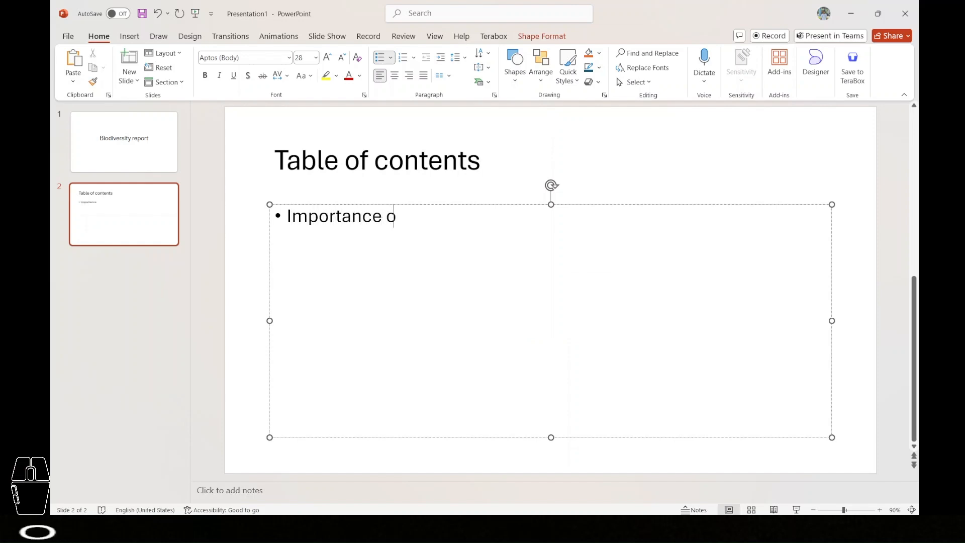
type("f biodiver")
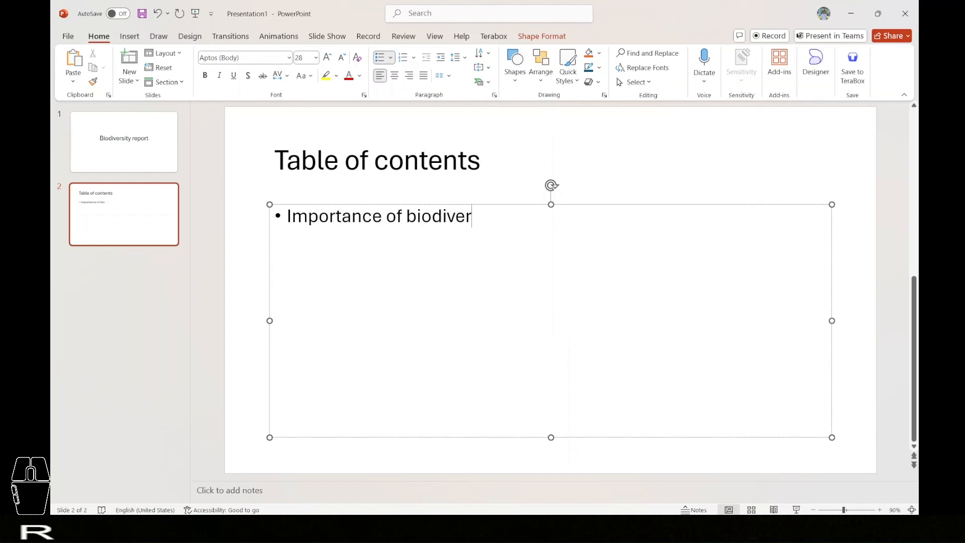
type("sity")
key("Return")
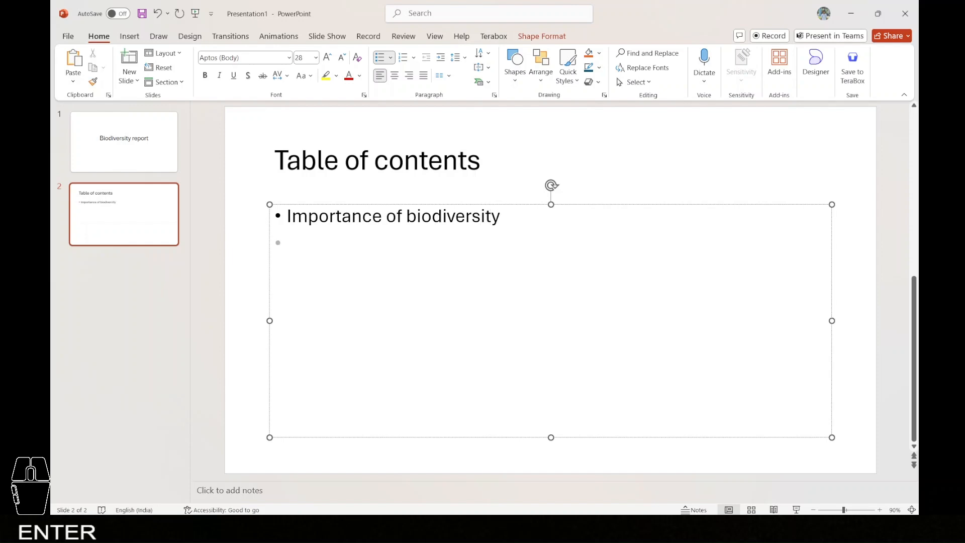
type("number of species")
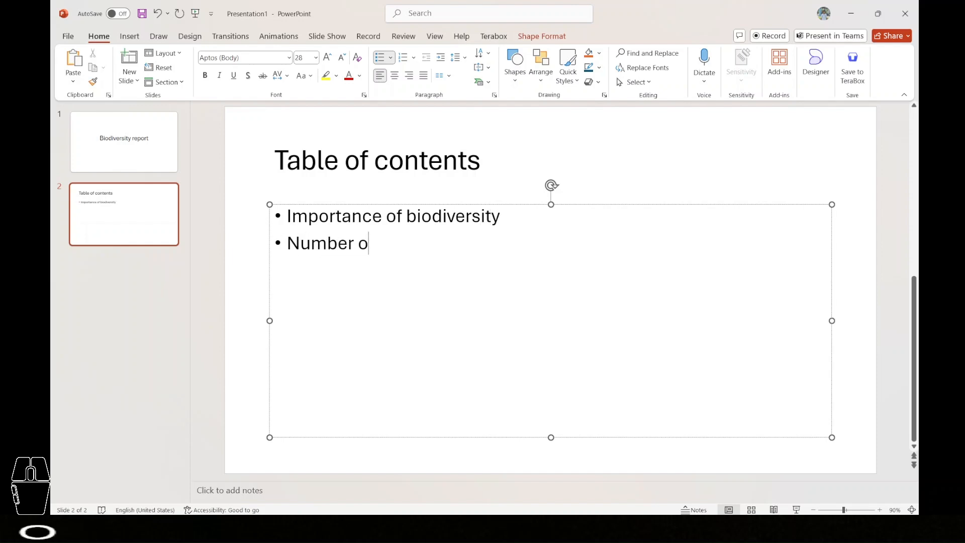
key("Return")
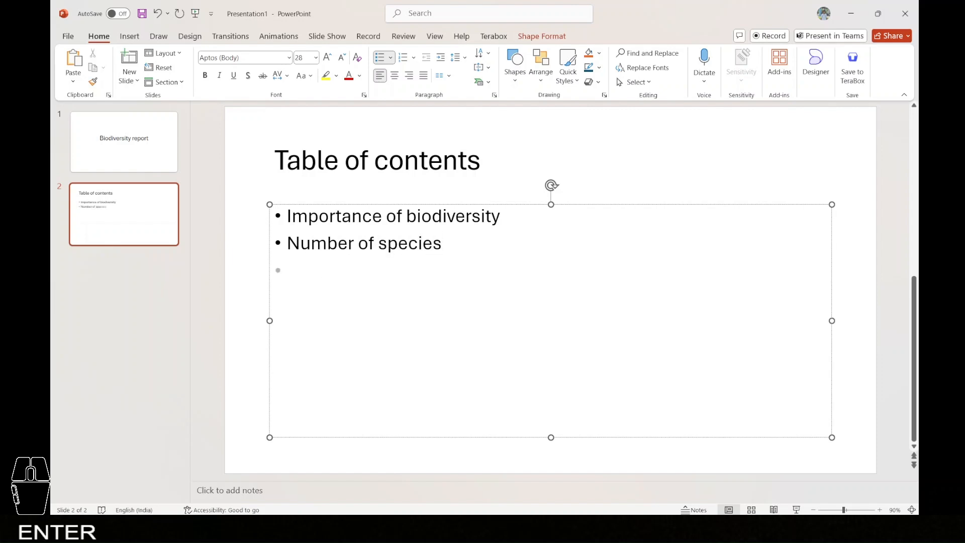
- Add a Title and Content slide after the table of contents and title it "Importance of biodiversity"
left_click(125, 319)
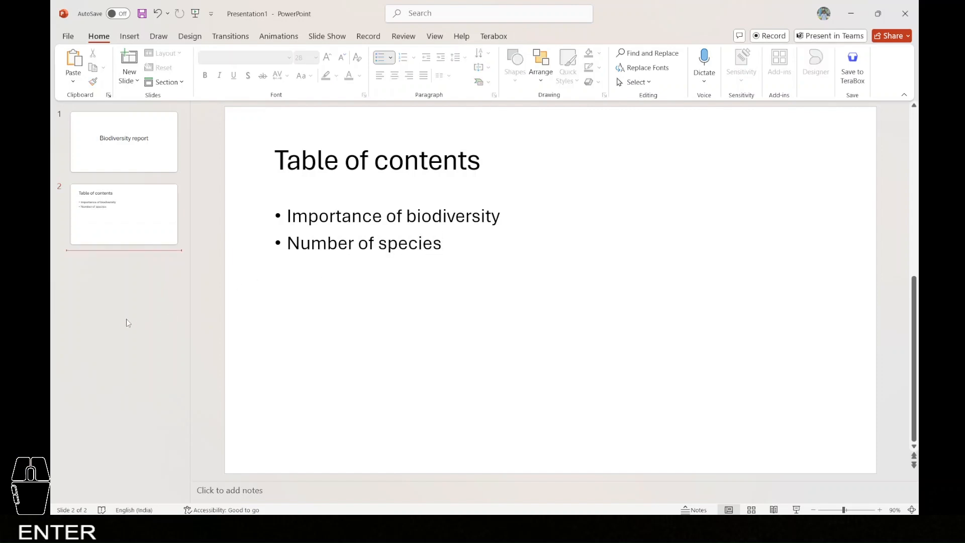
left_click(129, 83)
left_click(209, 129)
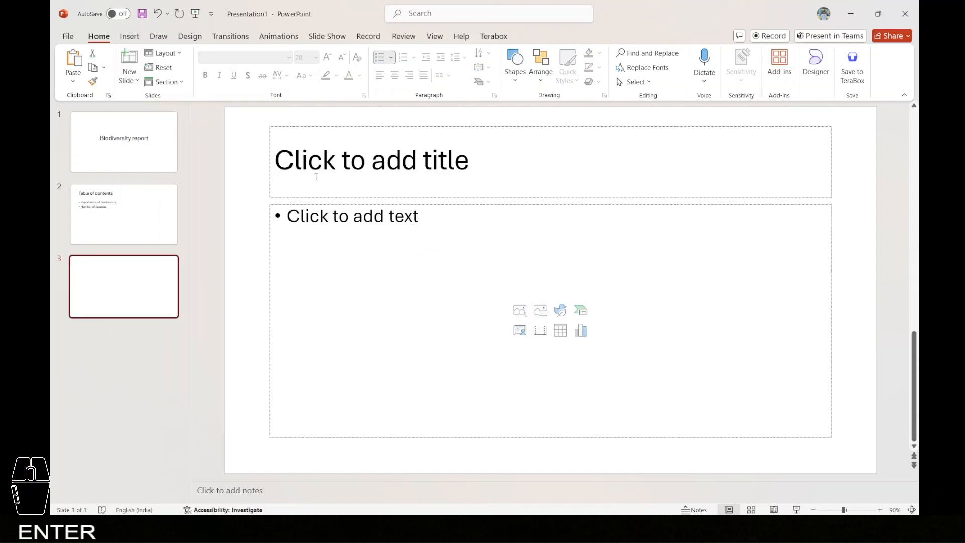
left_click(340, 176)
type("impo")
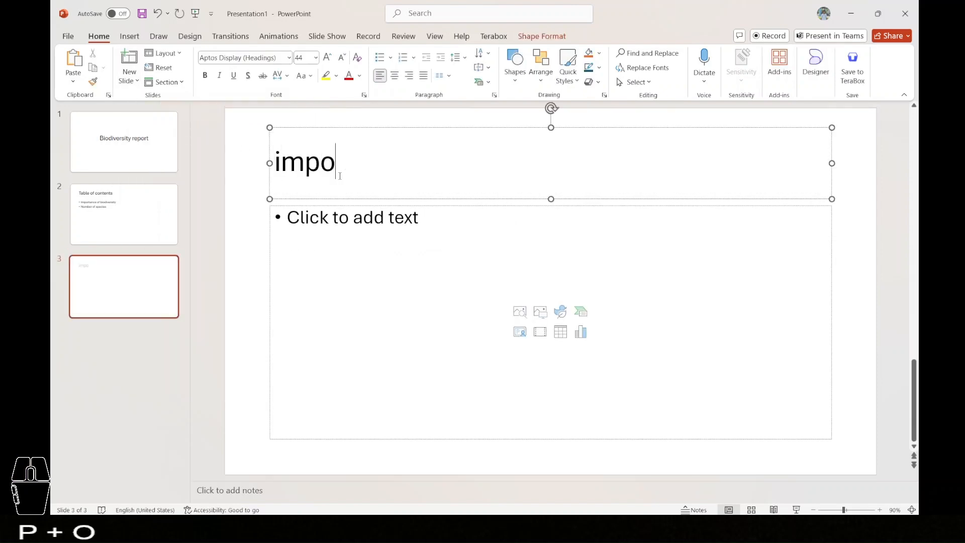
type("rtance ")
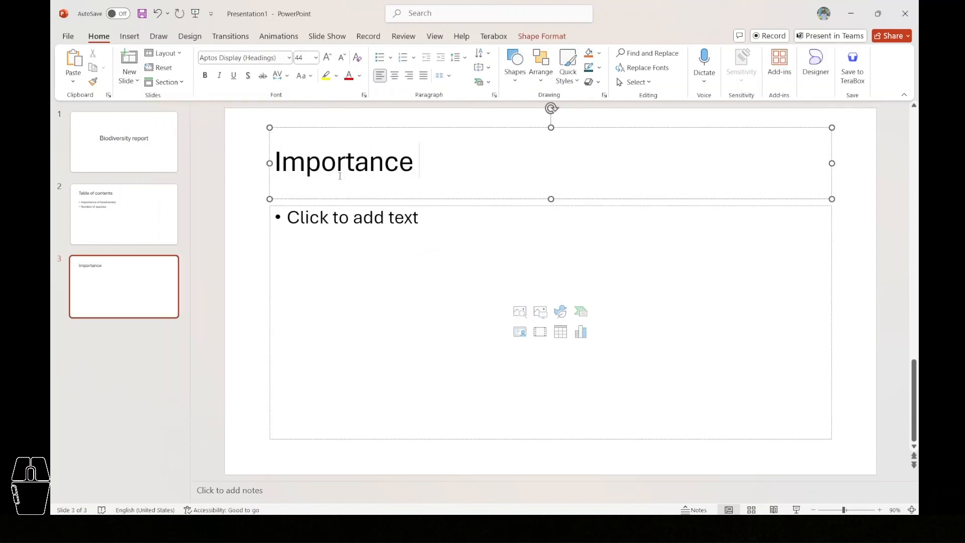
type("of biodic")
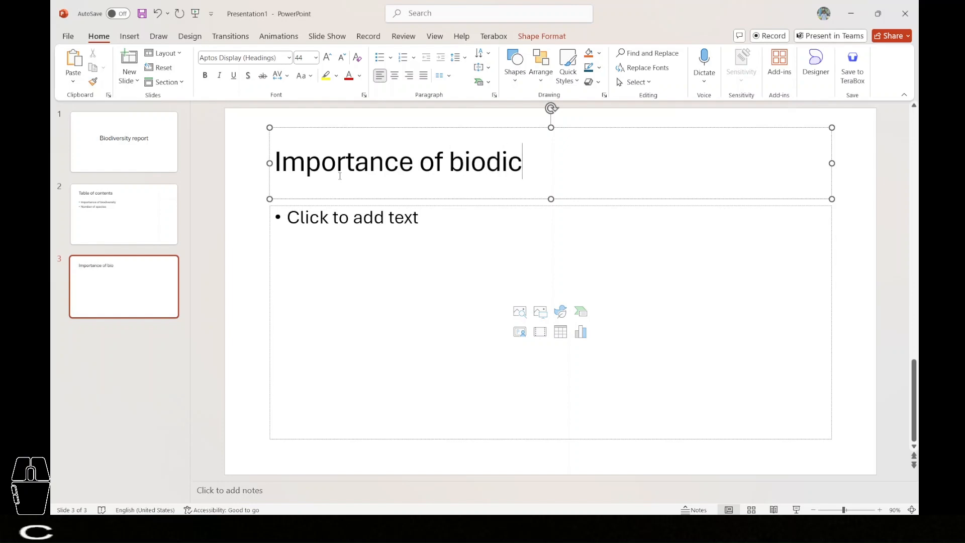
key("BackSpace")
type("versity")
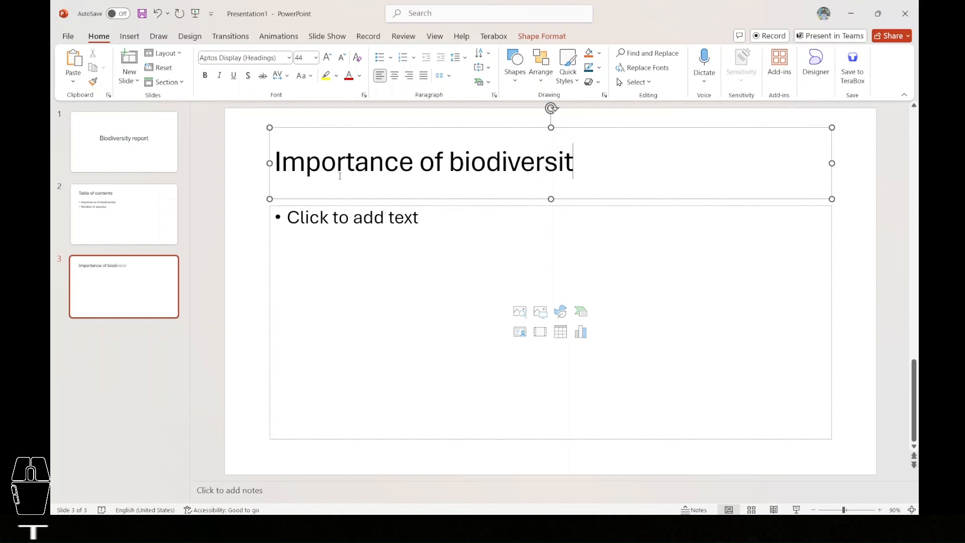
- Copy the first biodiversity paragraph from the Word report into the content area of the "Importance of biodiversity" slide in PowerPoint
left_click(354, 252)
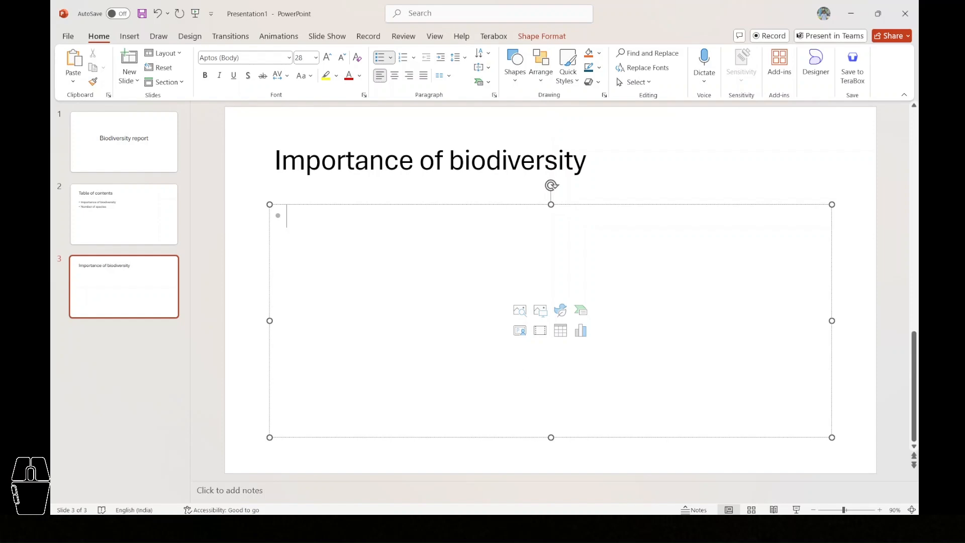
left_click(634, 529)
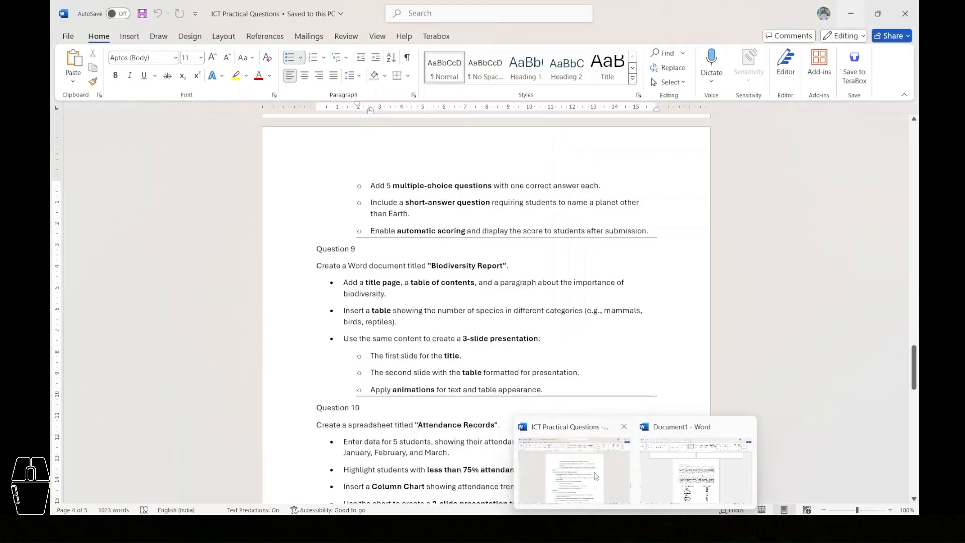
left_click(596, 472)
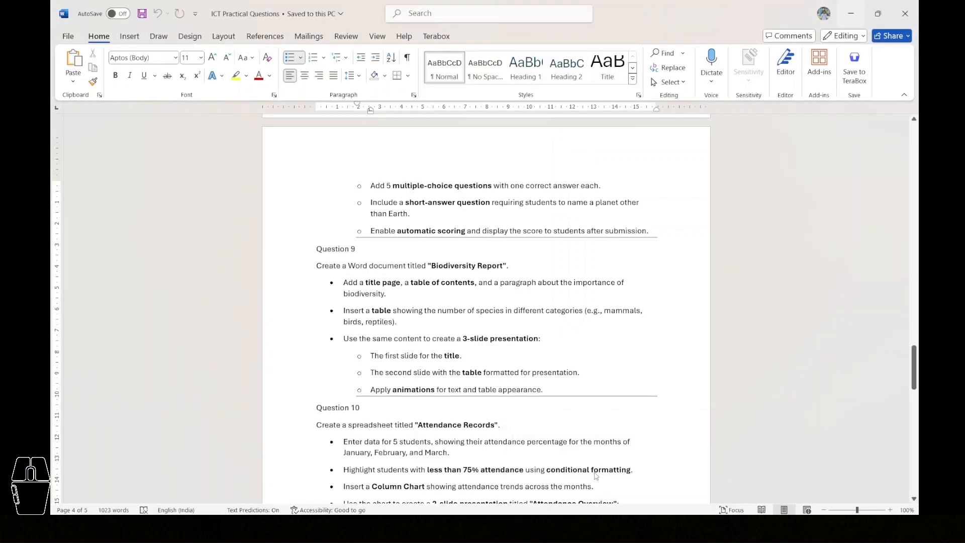
left_click(682, 480)
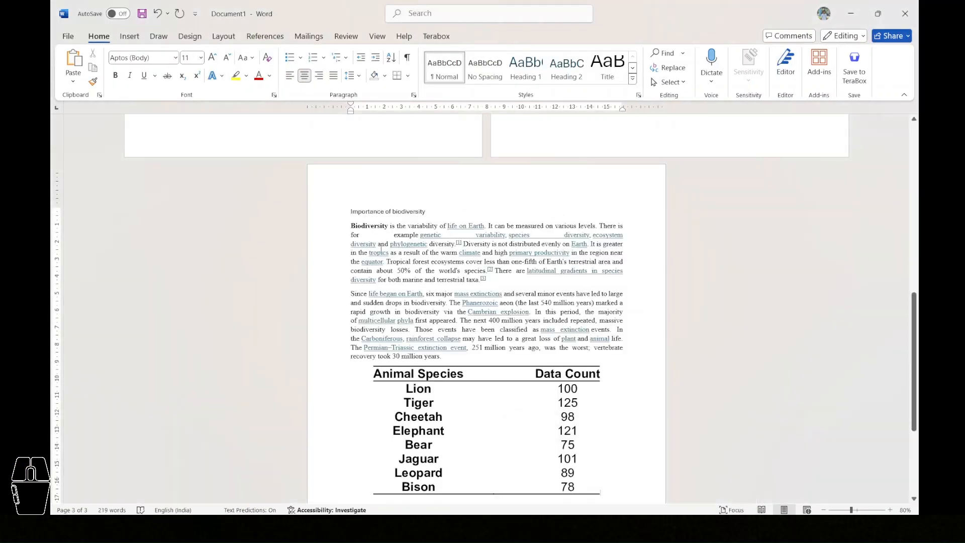
left_click_drag(352, 226, 488, 280)
key("ctrl+c")
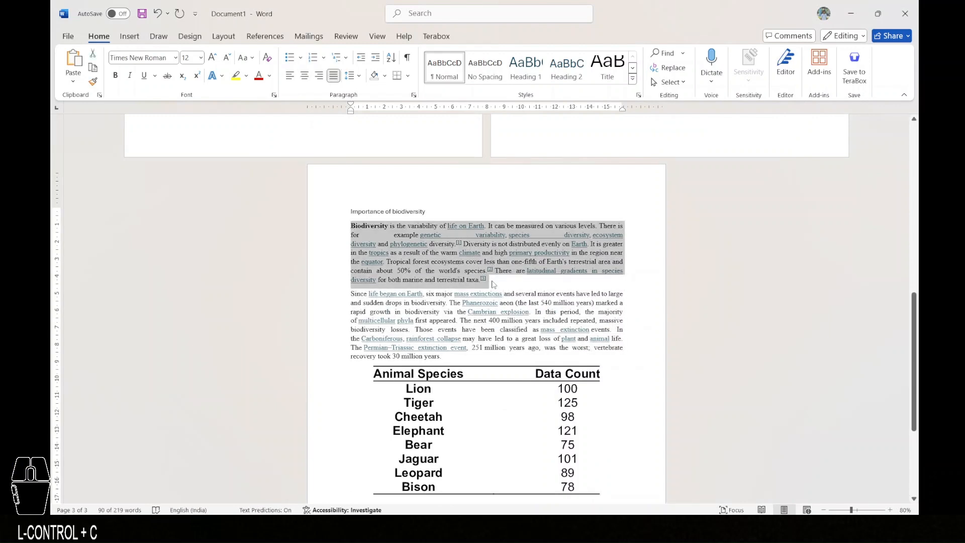
left_click(645, 511)
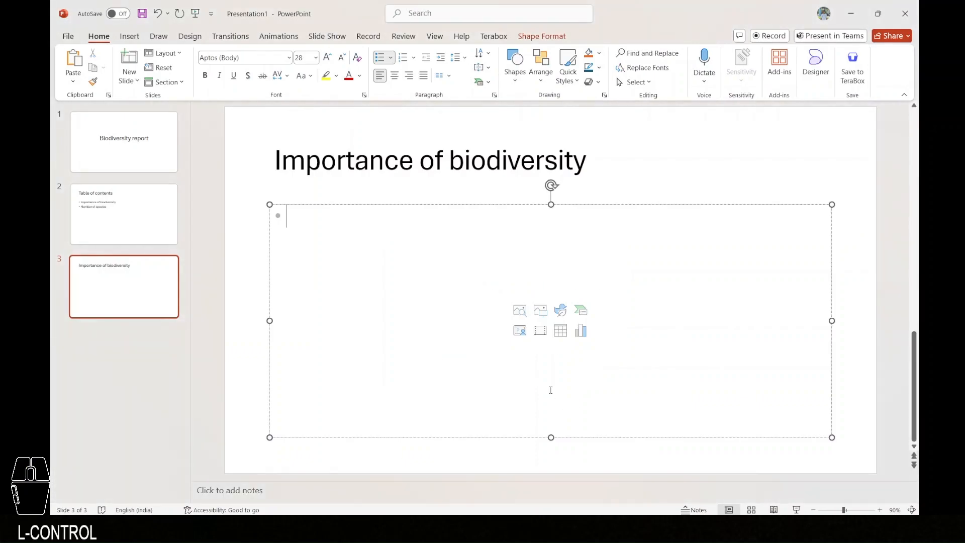
key("ctrl+v")
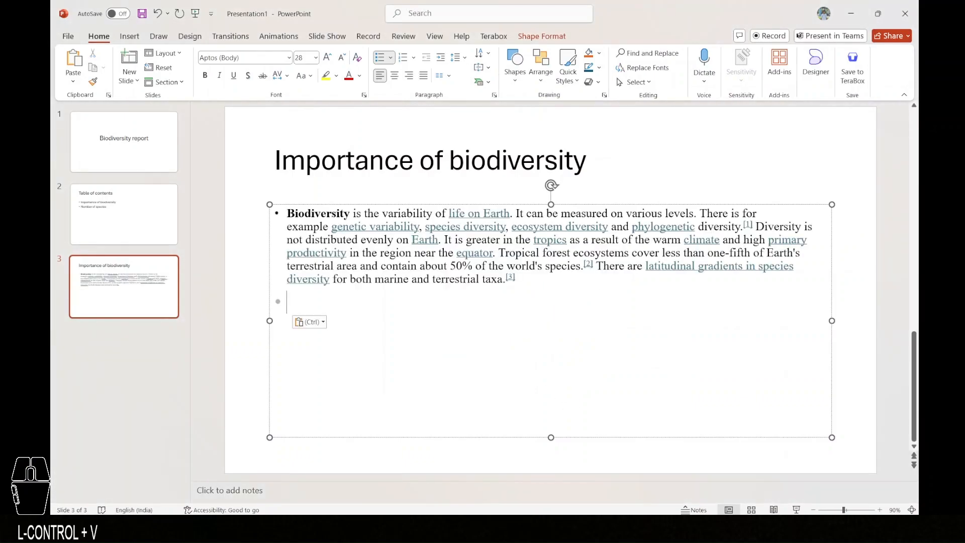
- Copy the Word report's second paragraph, starting "Since life began on Earth", into PowerPoint below the first paragraph on the slide
left_click(692, 498)
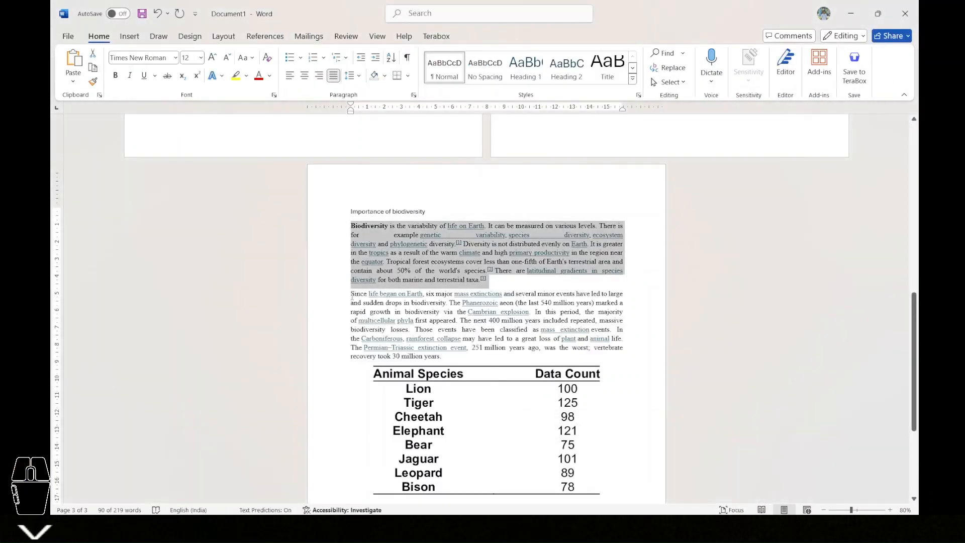
left_click_drag(352, 294, 525, 362)
key("ctrl+c")
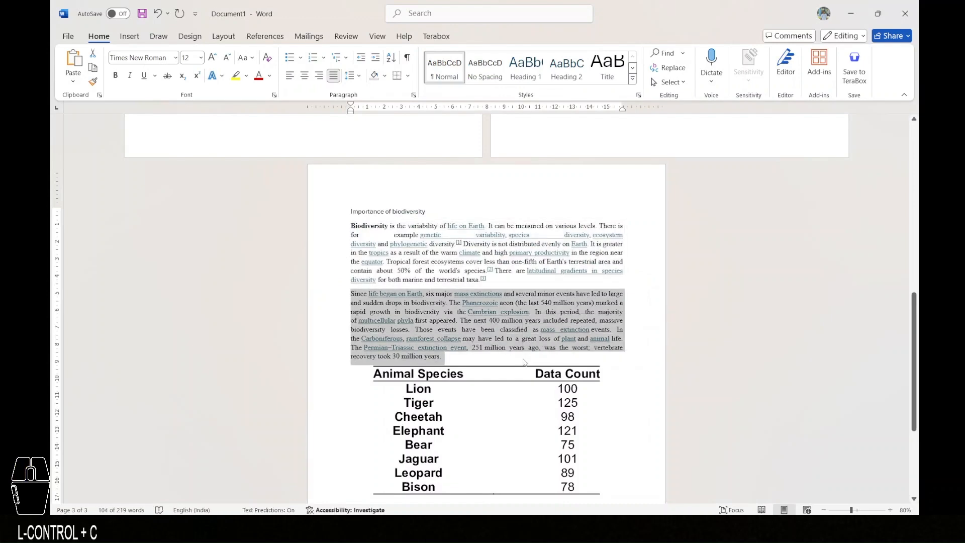
mouse_move(685, 528)
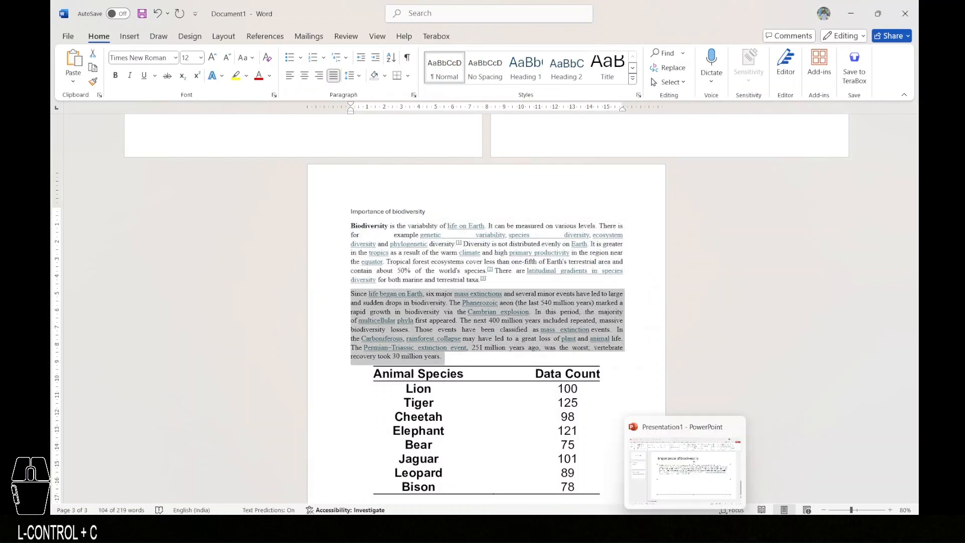
left_click(685, 468)
key("ctrl+v")
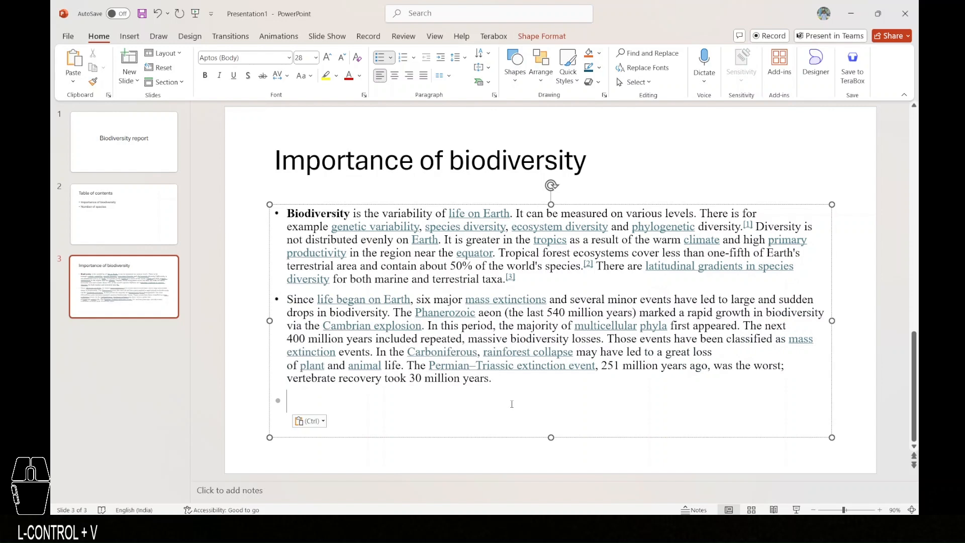
left_click(509, 467)
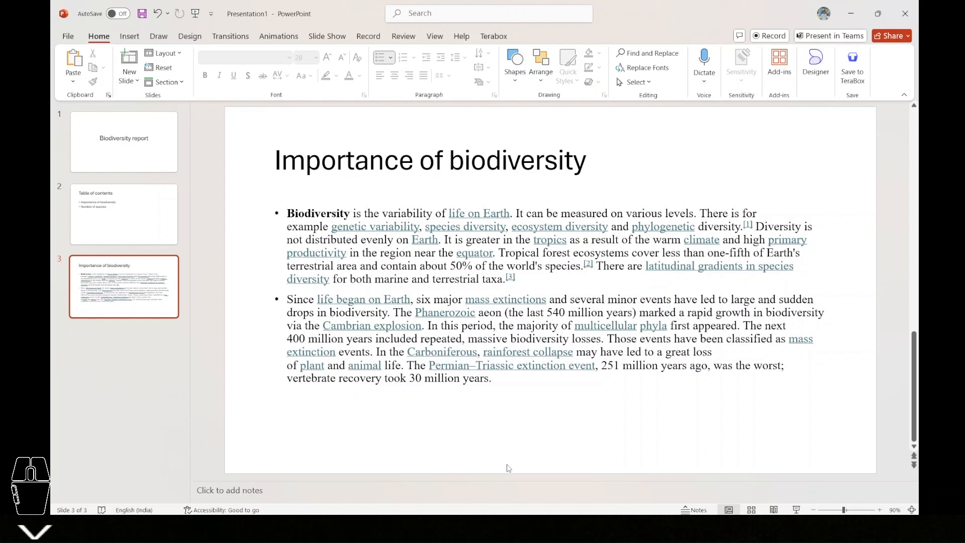
- Add a Title and Content slide at the end of the presentation and title it "Number of Species"
left_click(94, 367)
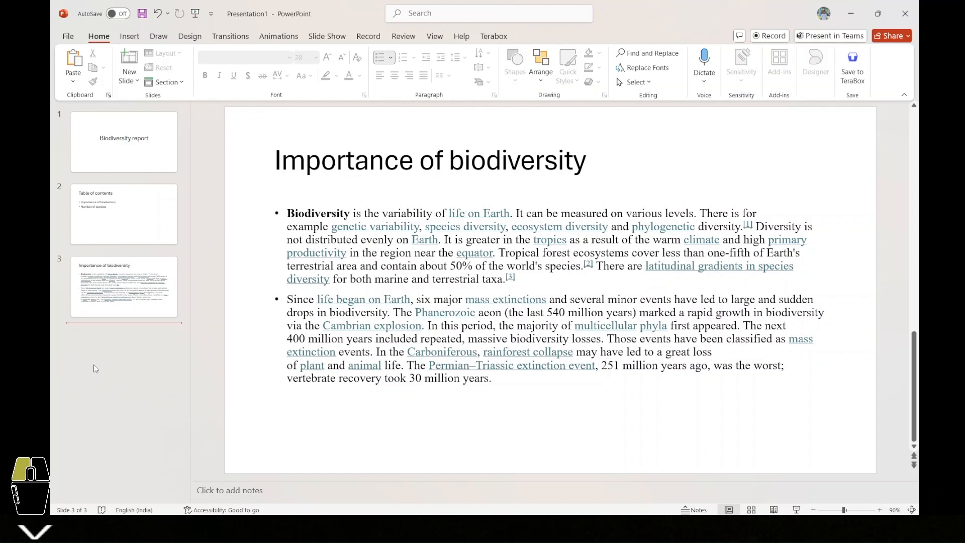
left_click(130, 76)
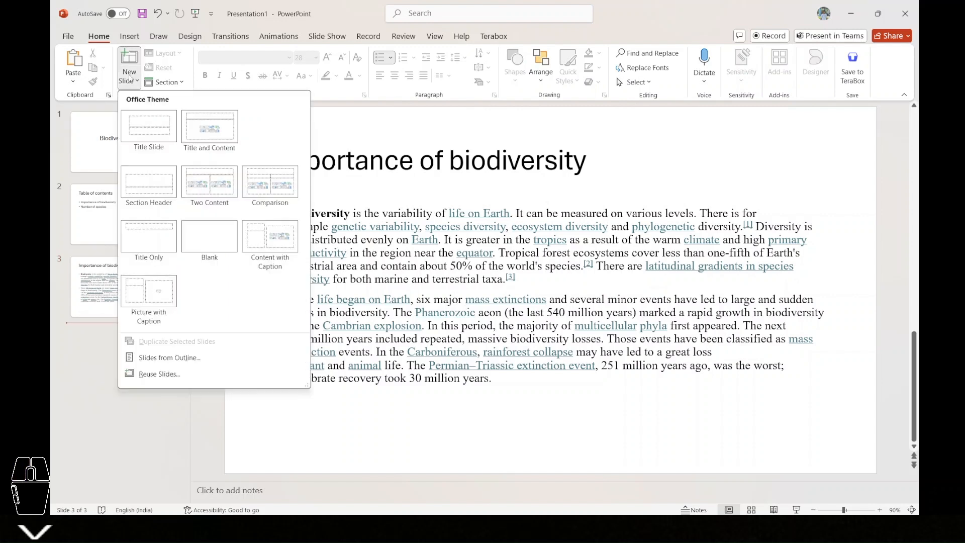
left_click(207, 134)
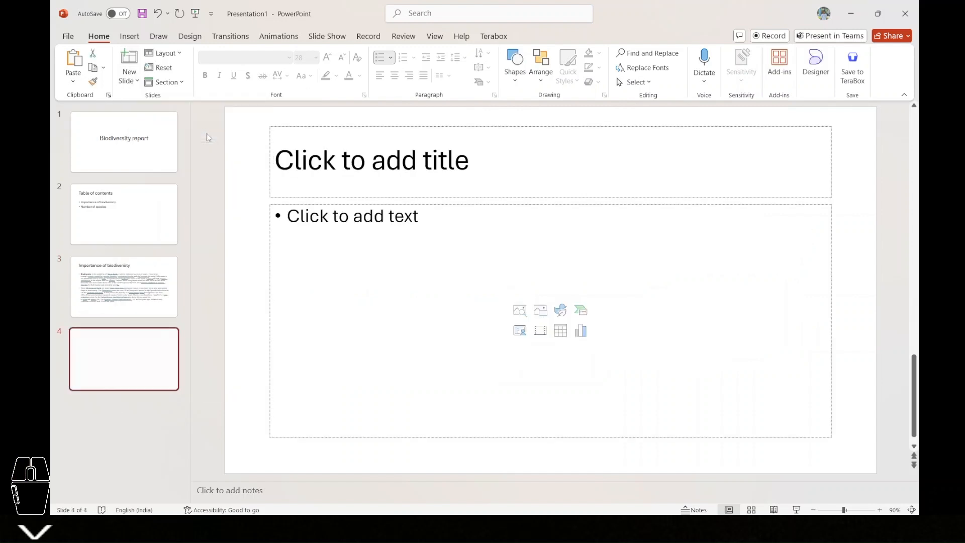
left_click(380, 151)
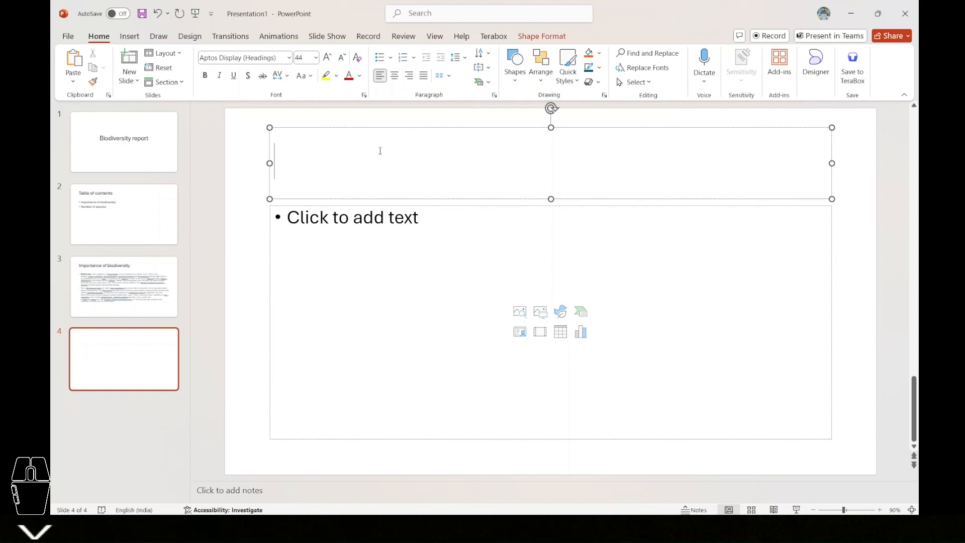
type("Numb")
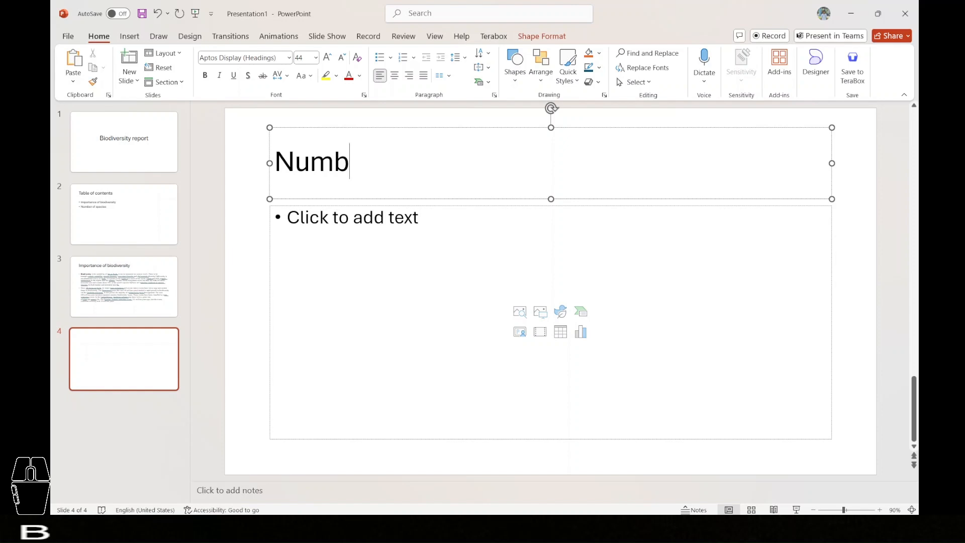
type("er of Spec")
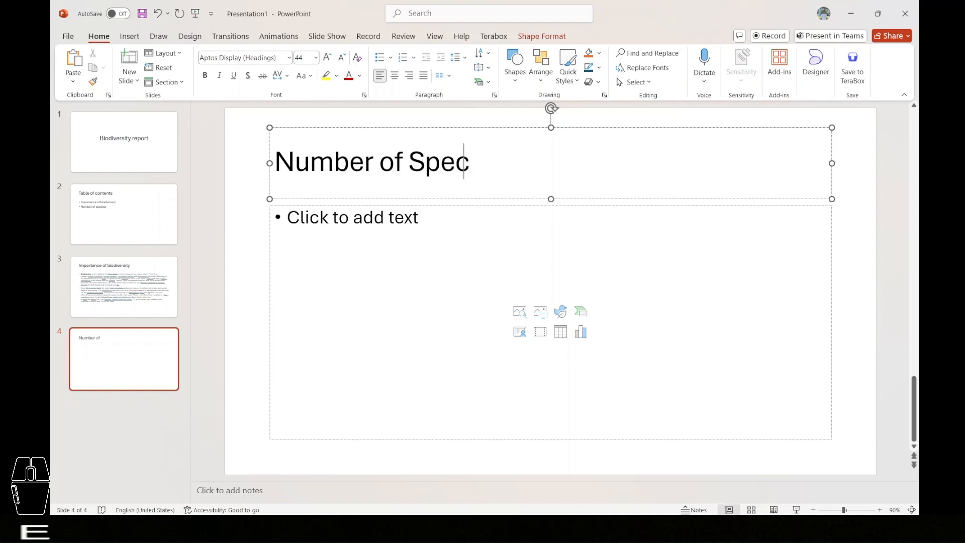
type("ies")
- Copy the animal species table picture from the Word report into the content area of the "Number of Species" slide in PowerPoint
left_click(372, 261)
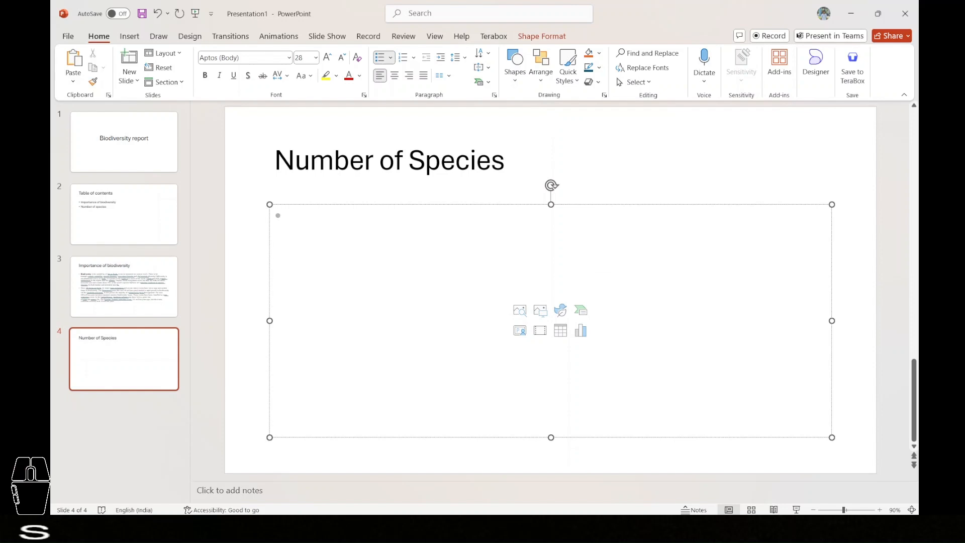
left_click(634, 527)
left_click(701, 481)
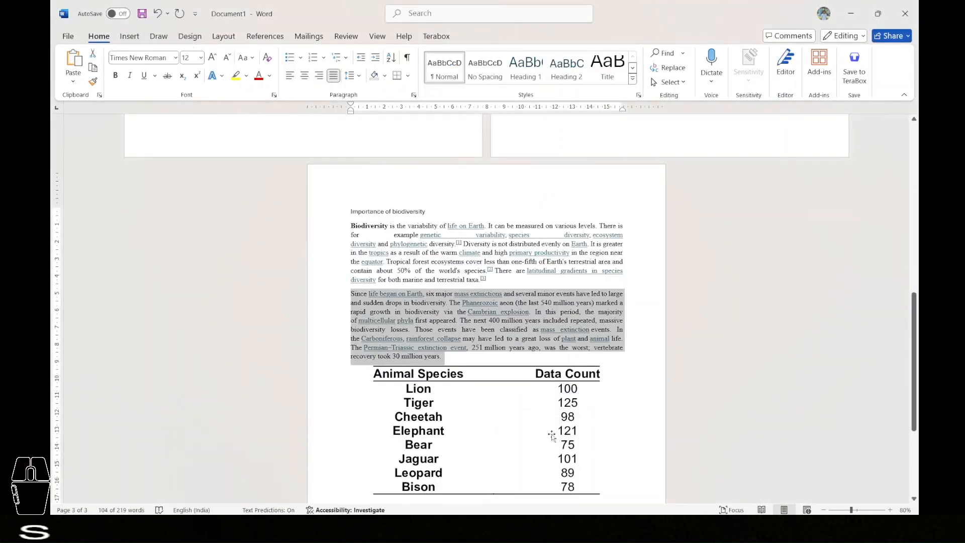
left_click(552, 436)
key("ctrl+c")
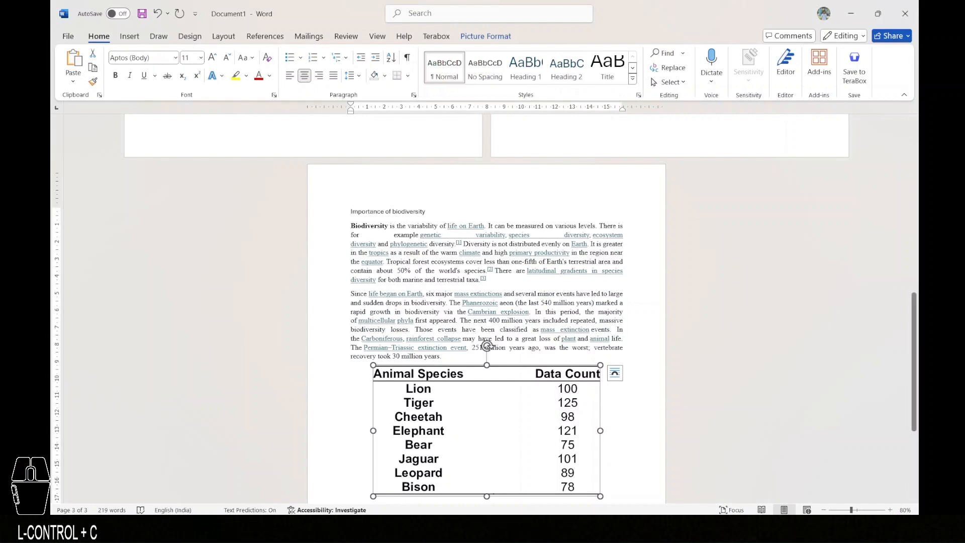
left_click(661, 526)
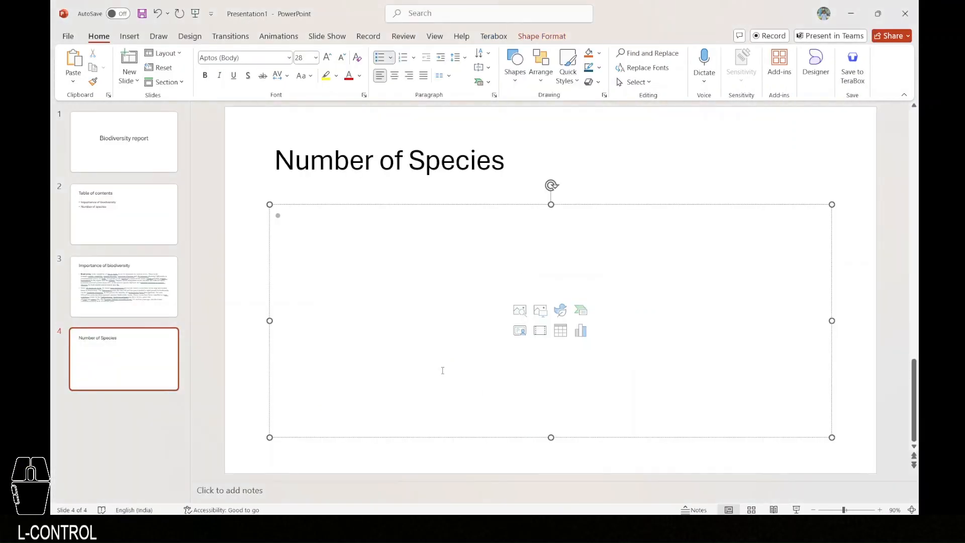
key("ctrl+v")
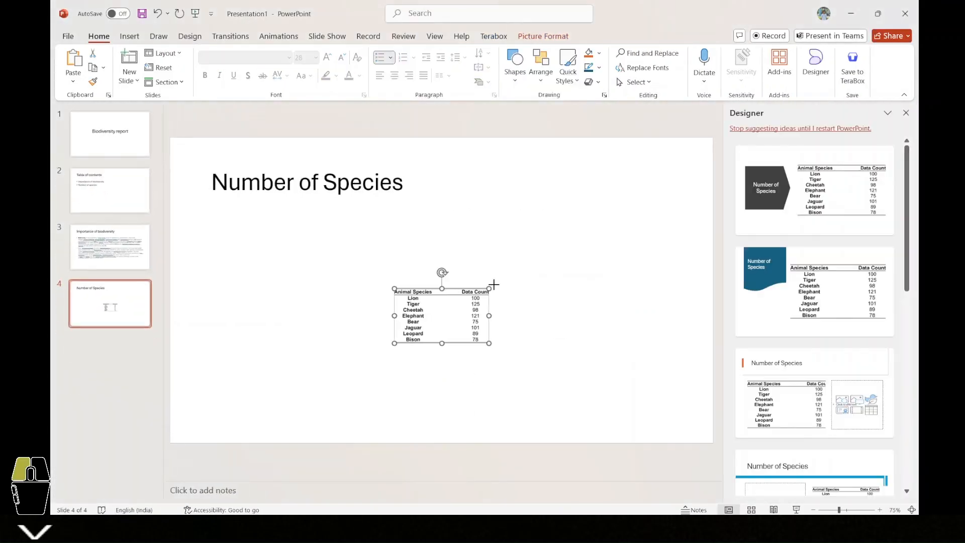
- Enlarge the species table picture to fill most of the area below the "Number of Species" title
left_click_drag(391, 289, 323, 206)
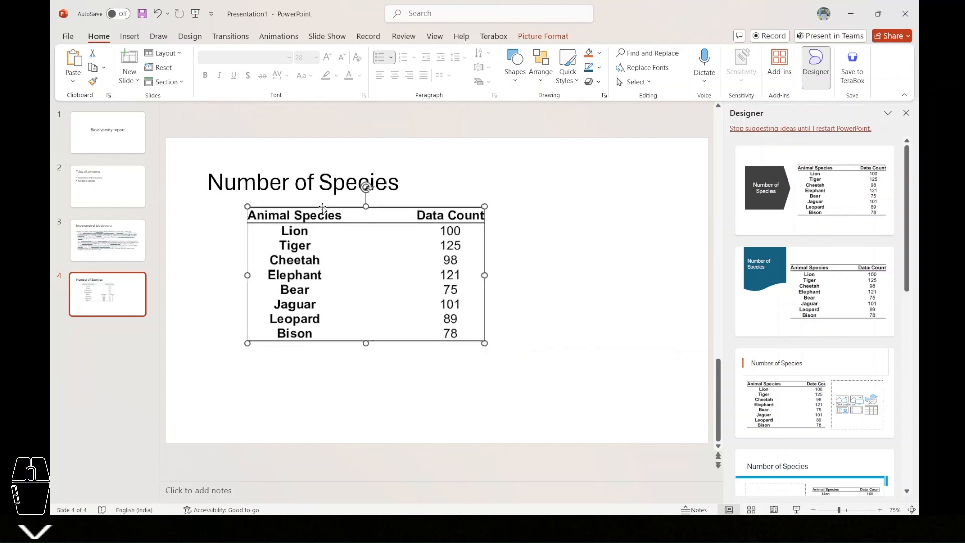
left_click_drag(485, 343, 596, 405)
left_click(639, 372)
scroll(638, 372, "down", 3)
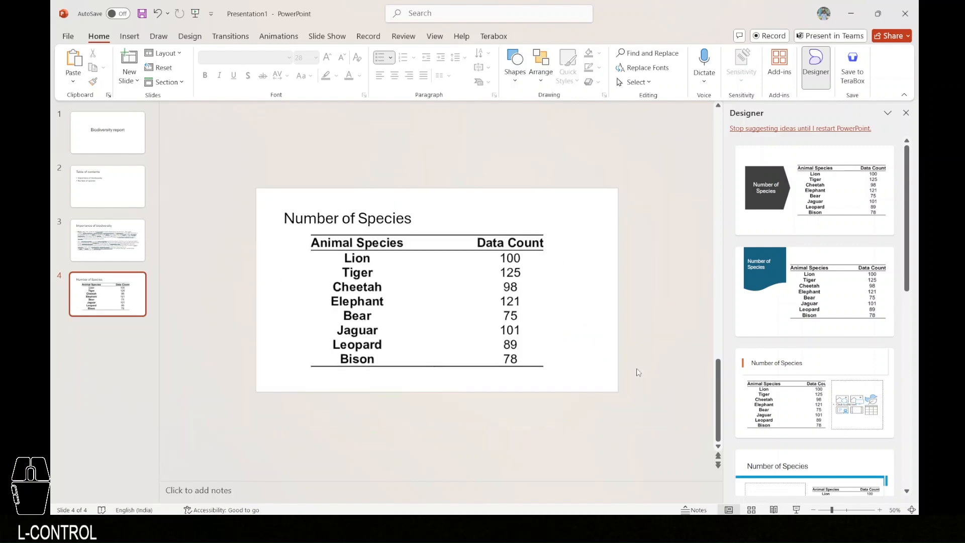
- Review the title and table of contents slides, and place the cursor in the first paragraph of the "Importance of biodiversity" slide
left_click(115, 134)
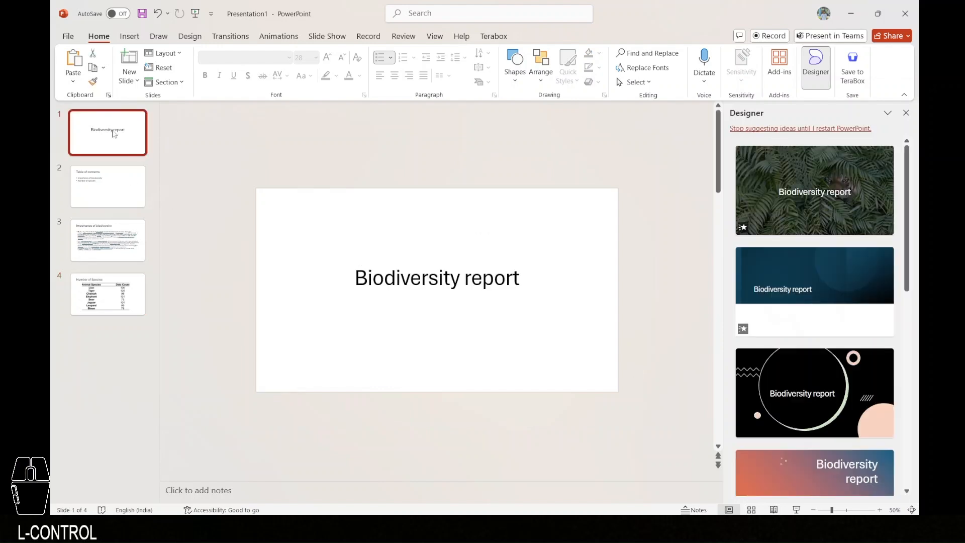
left_click(105, 194)
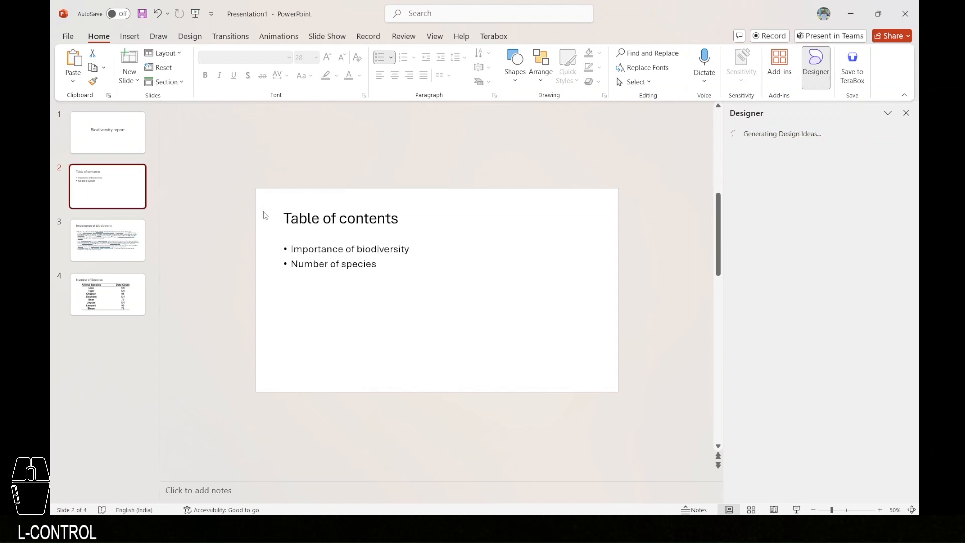
left_click(107, 240)
left_click(321, 255)
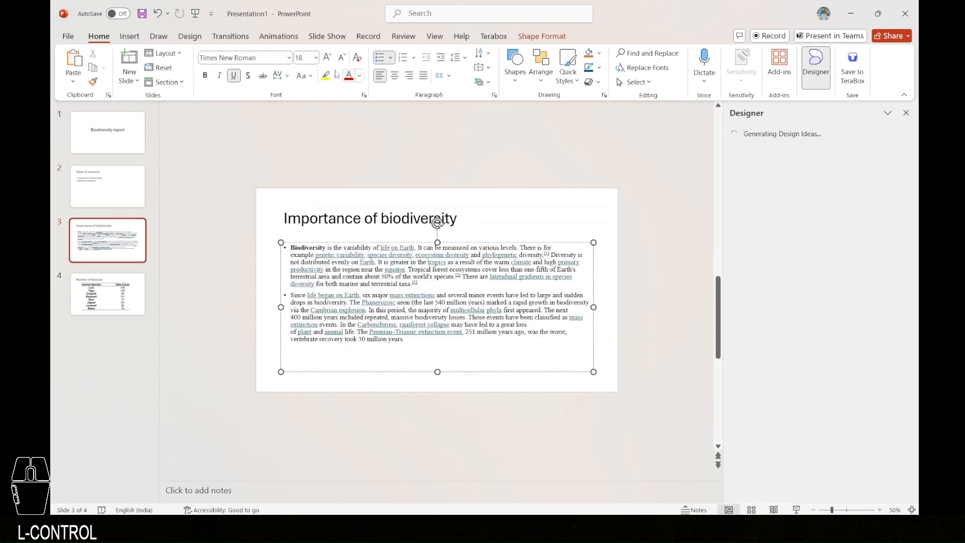